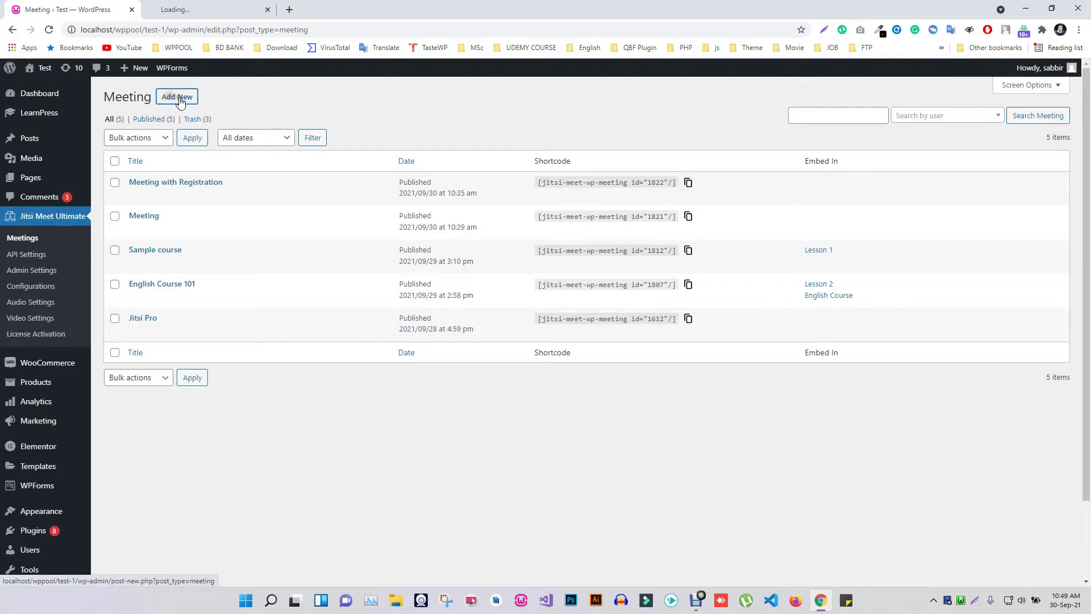
In the new meeting editor, title the meeting "Recurring Meeting" and add the description "Its a demo Meeting"
click(200, 8)
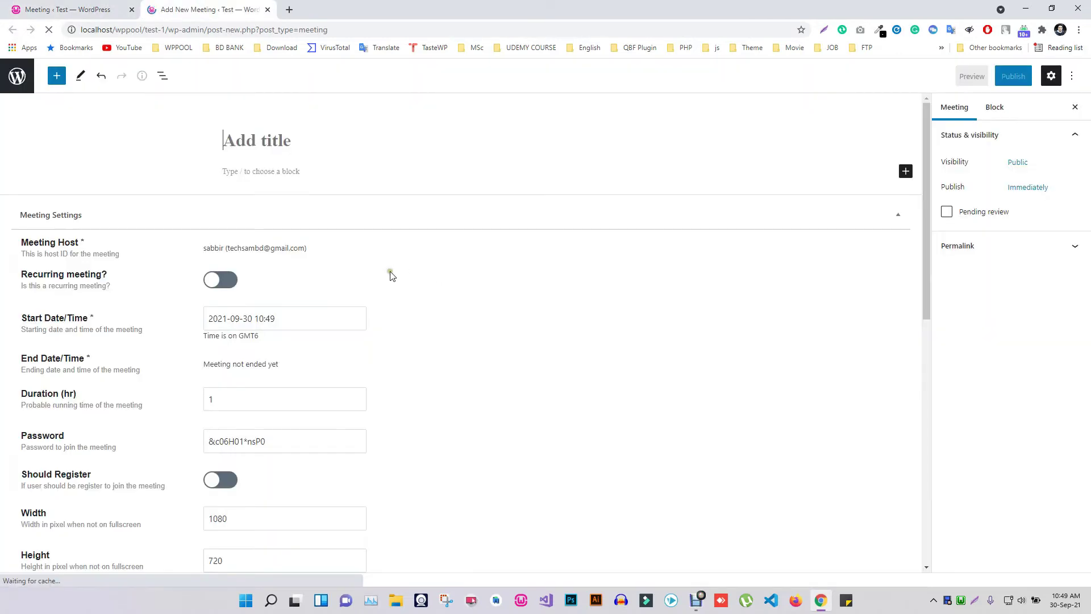
text(Recurring Meeting)
click(265, 171)
text(It)
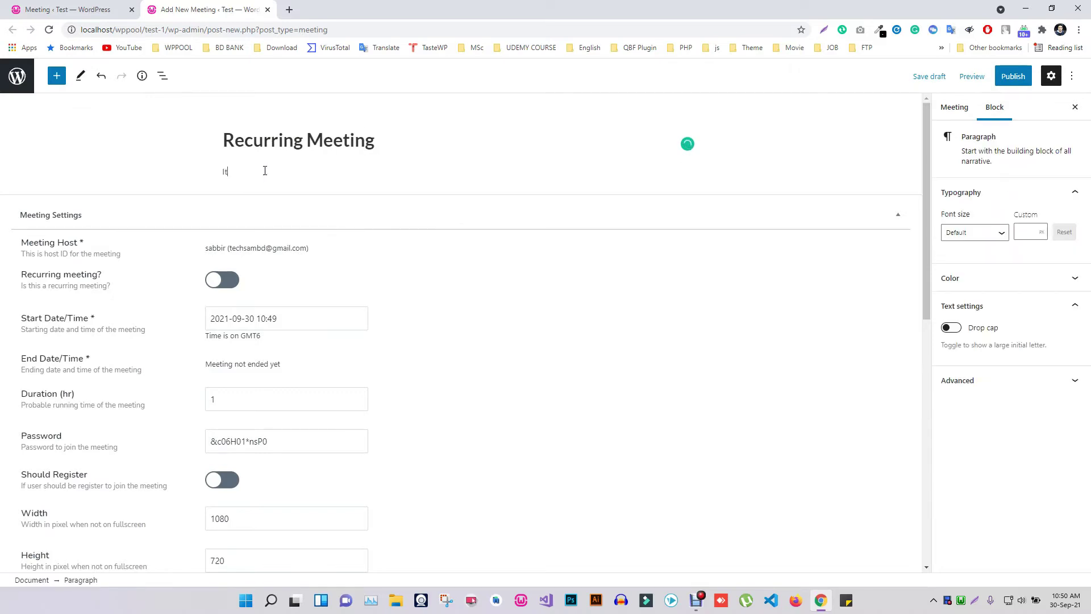
text(s a demo Meeting)
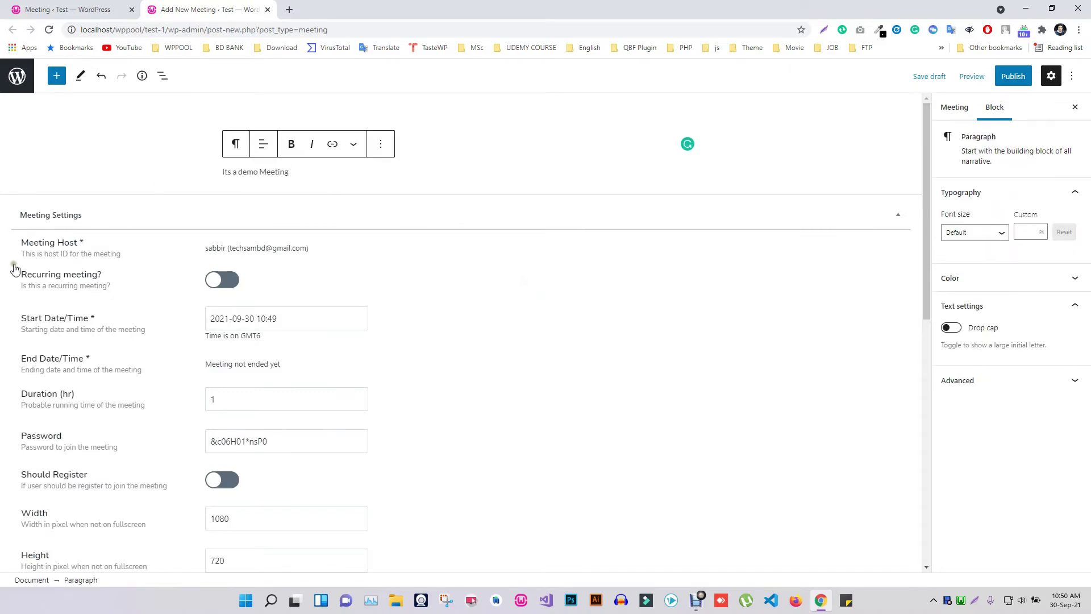
drag(23, 277, 111, 293)
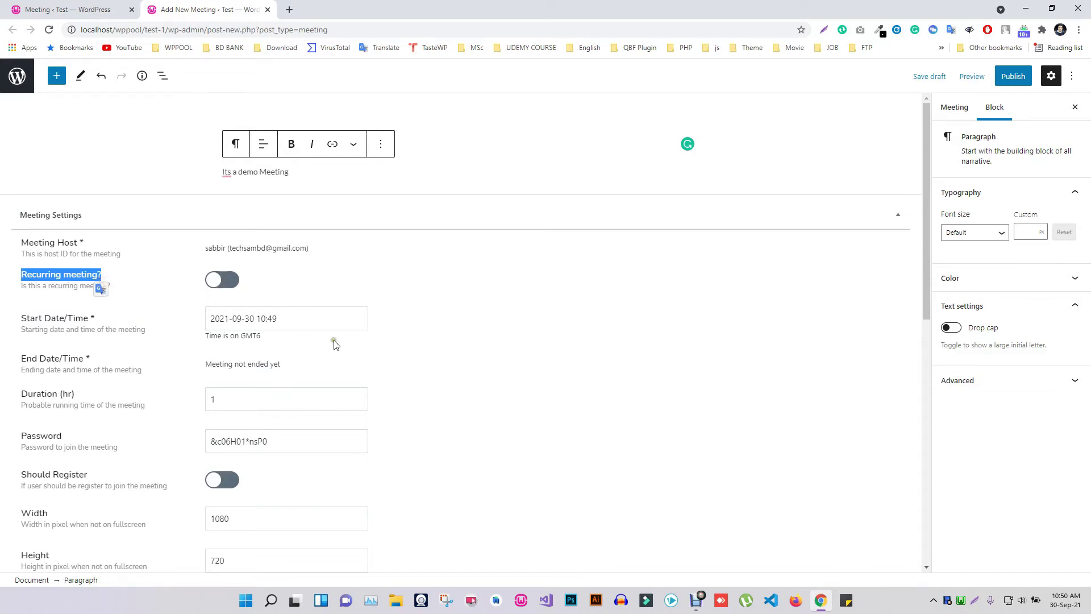
click(292, 317)
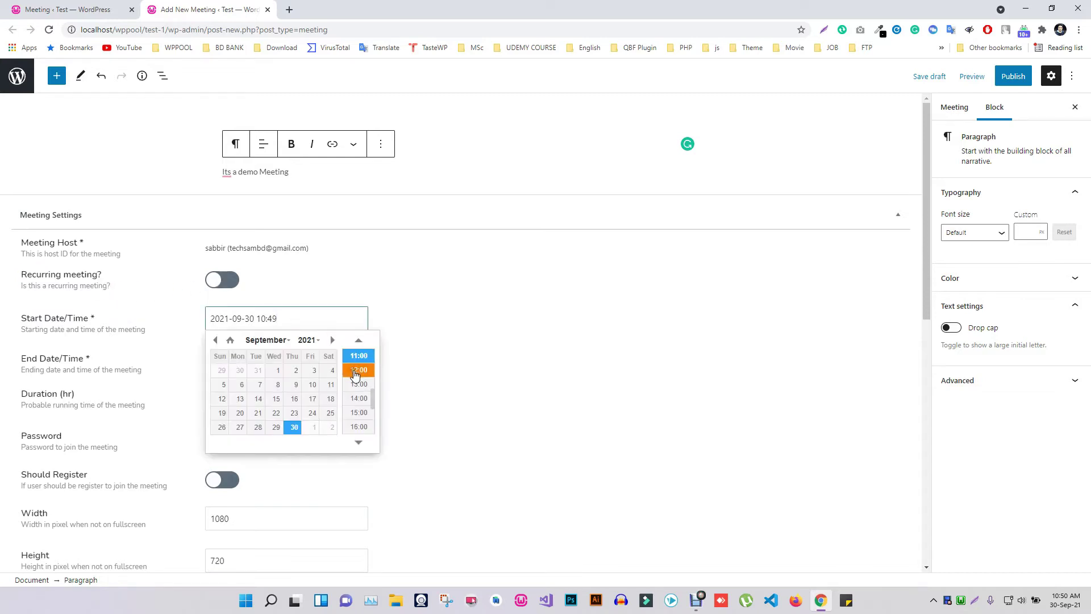
click(356, 372)
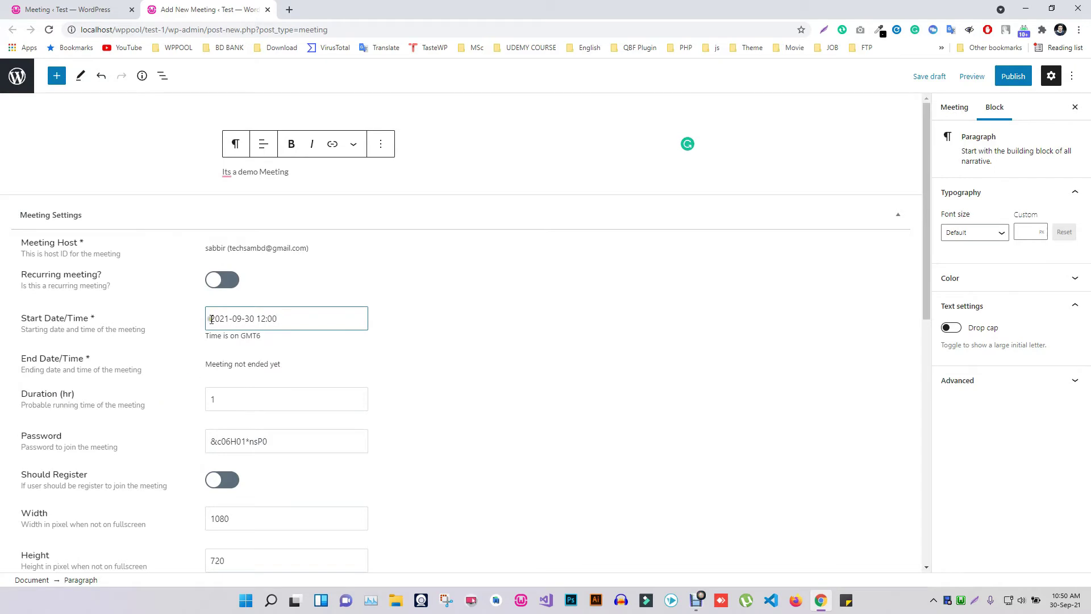
Turn on the recurring meeting option in the meeting settings
click(213, 281)
drag(68, 312, 19, 313)
click(77, 321)
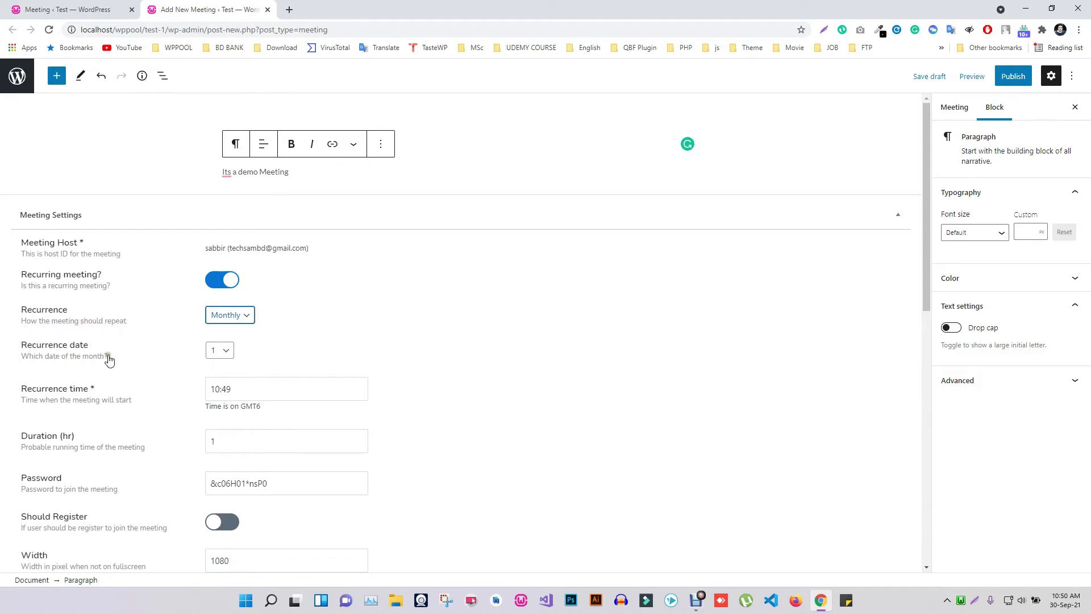
View the dates offered for monthly recurrence, then try Daily recurrence and look at its time and duration settings
click(219, 350)
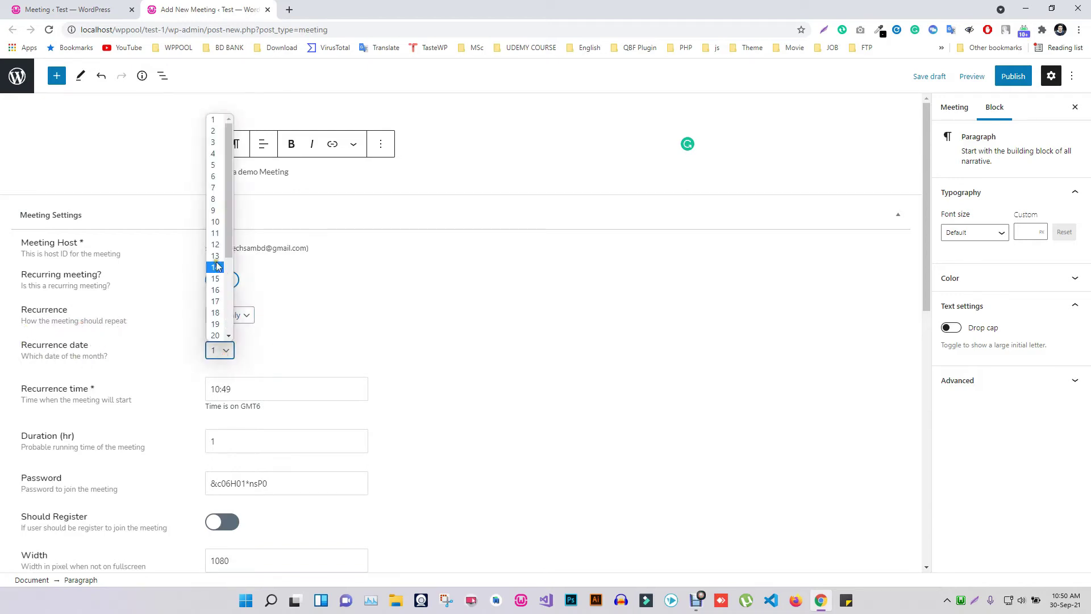
click(283, 329)
click(248, 316)
click(234, 330)
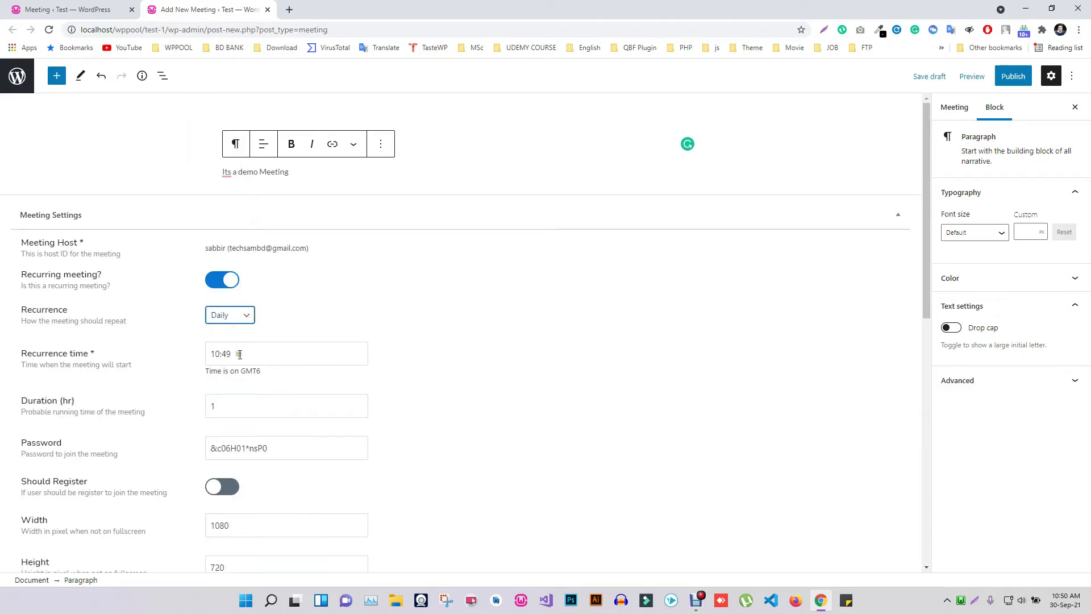
click(239, 354)
double_click(206, 407)
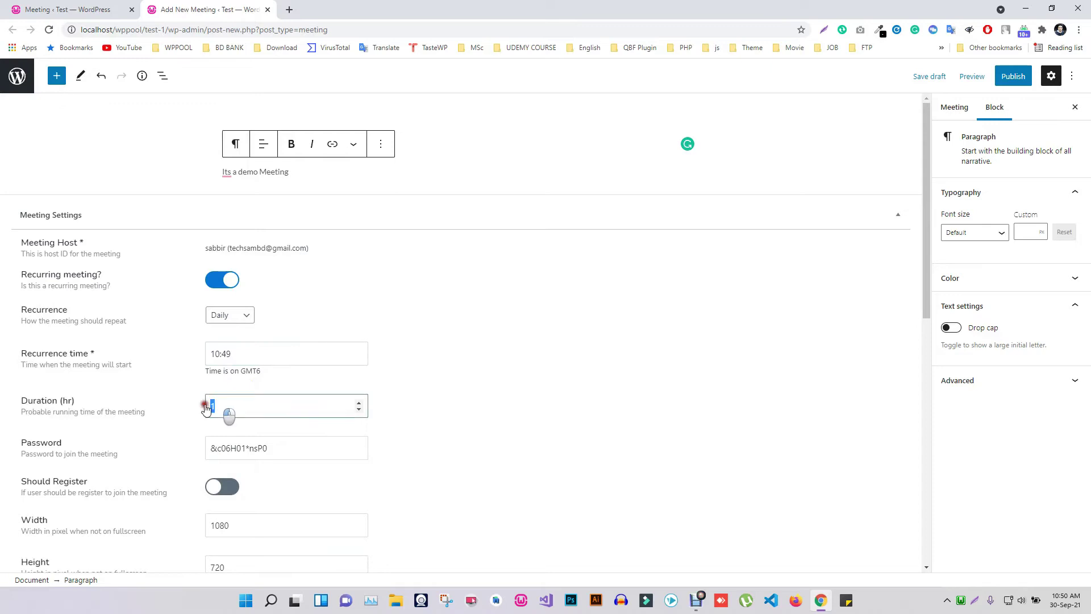
Try Weekly recurrence and view the weekdays offered for it
click(230, 315)
click(228, 341)
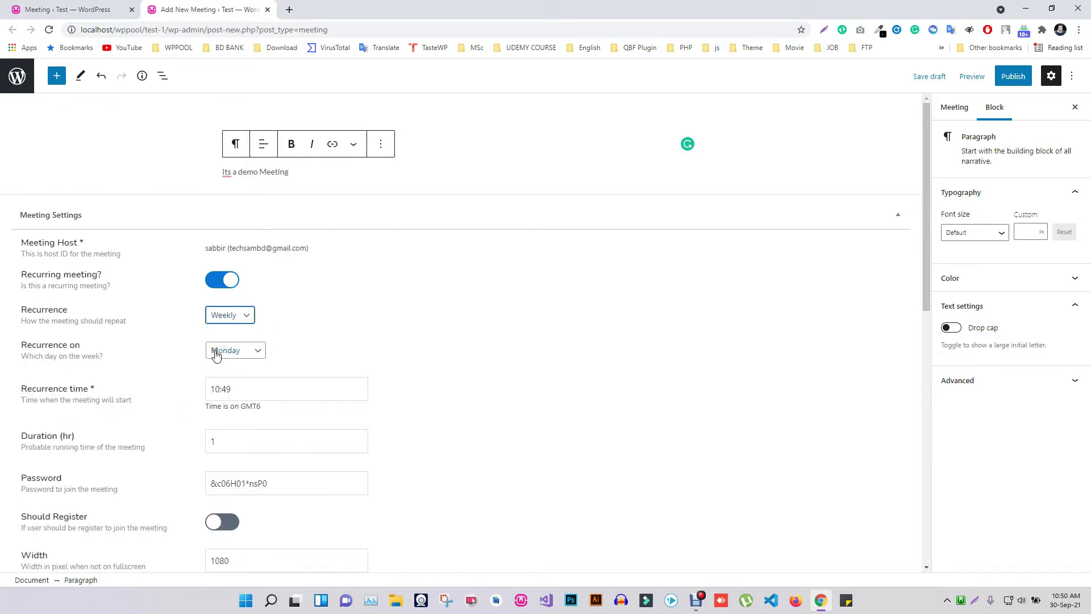
click(216, 351)
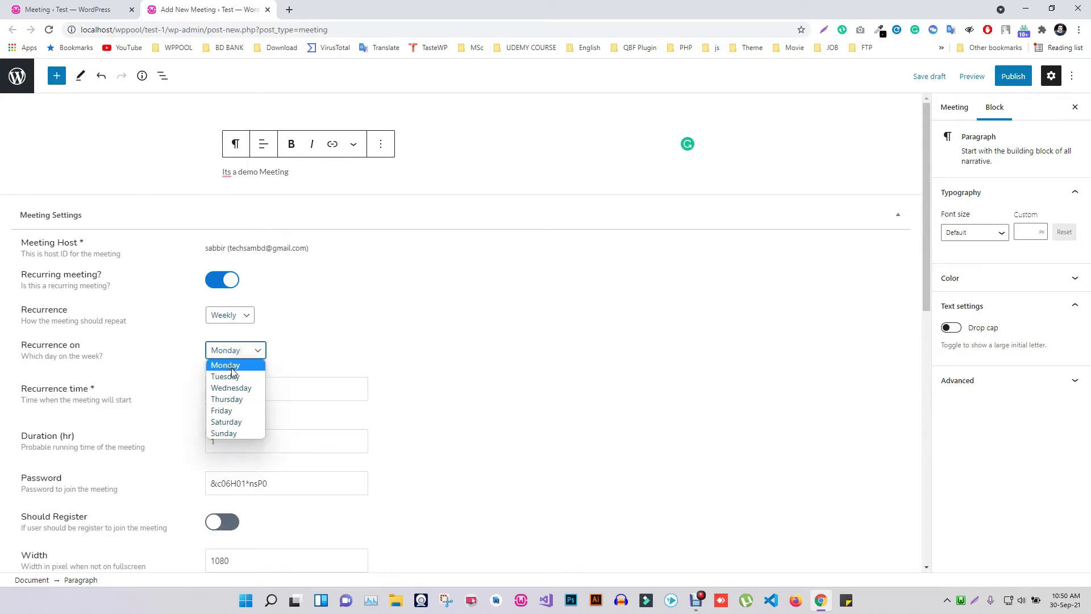
click(248, 355)
Try Monthly recurrence and view the dates of the month offered for it
click(245, 316)
click(227, 353)
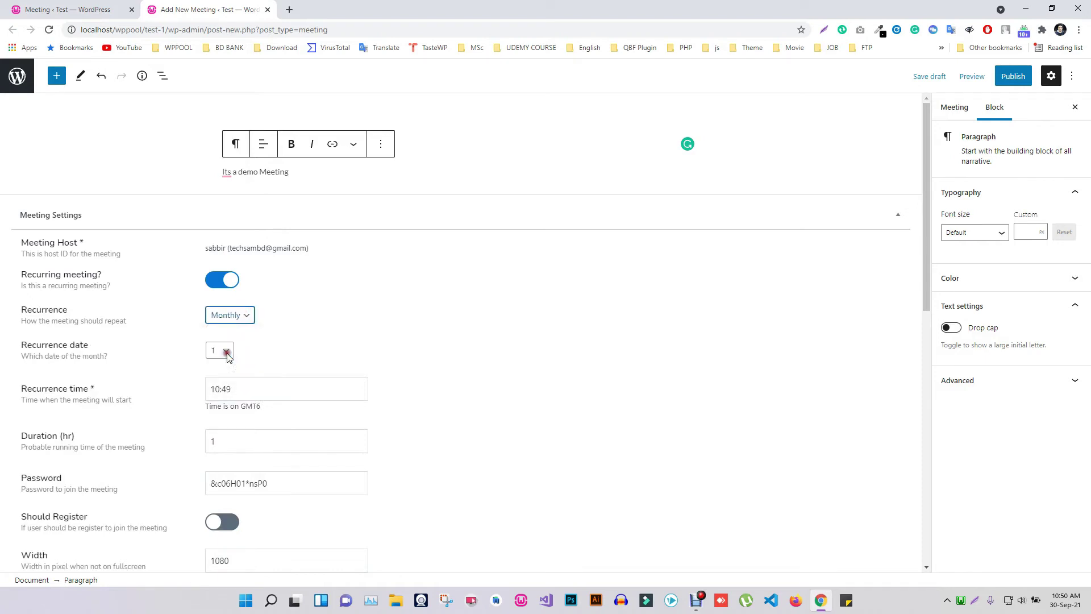
click(217, 350)
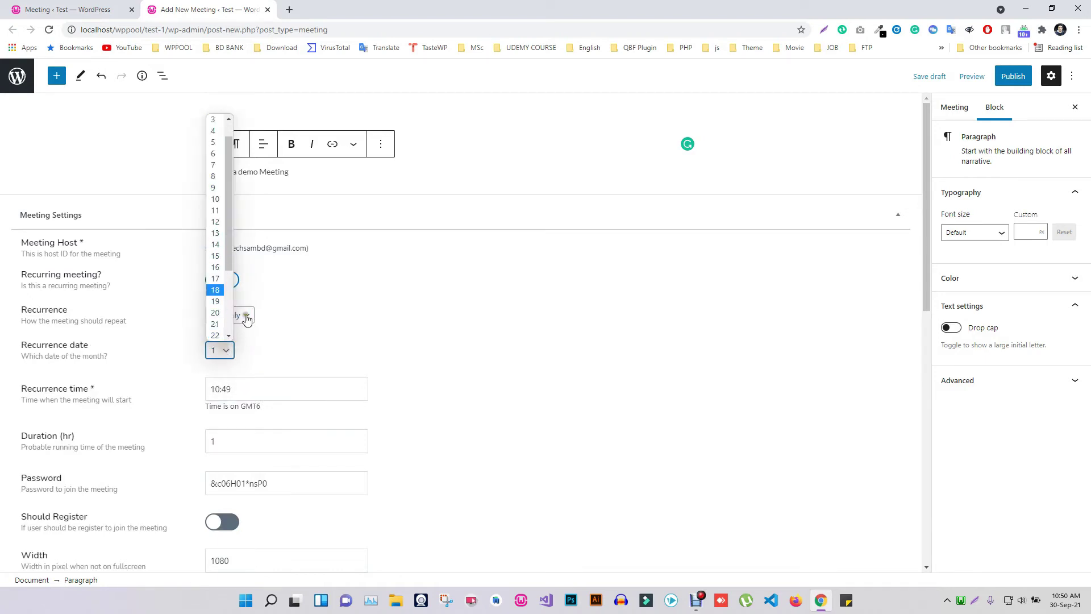
click(247, 316)
Try Yearly recurrence, view the months offered for it, and switch the recurrence to Daily
click(246, 316)
click(221, 364)
click(235, 355)
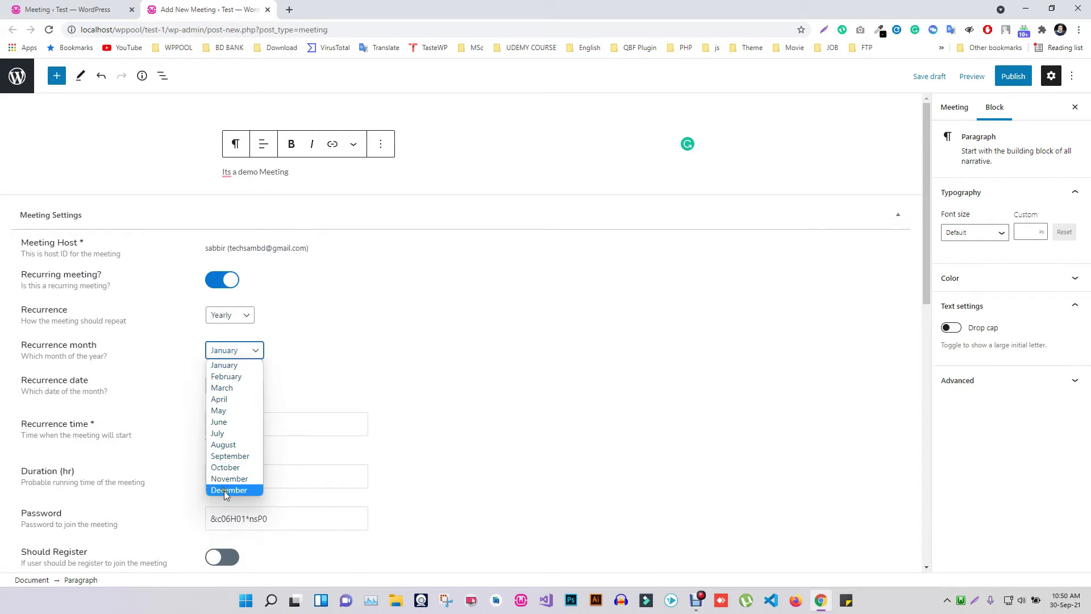
click(293, 347)
click(236, 317)
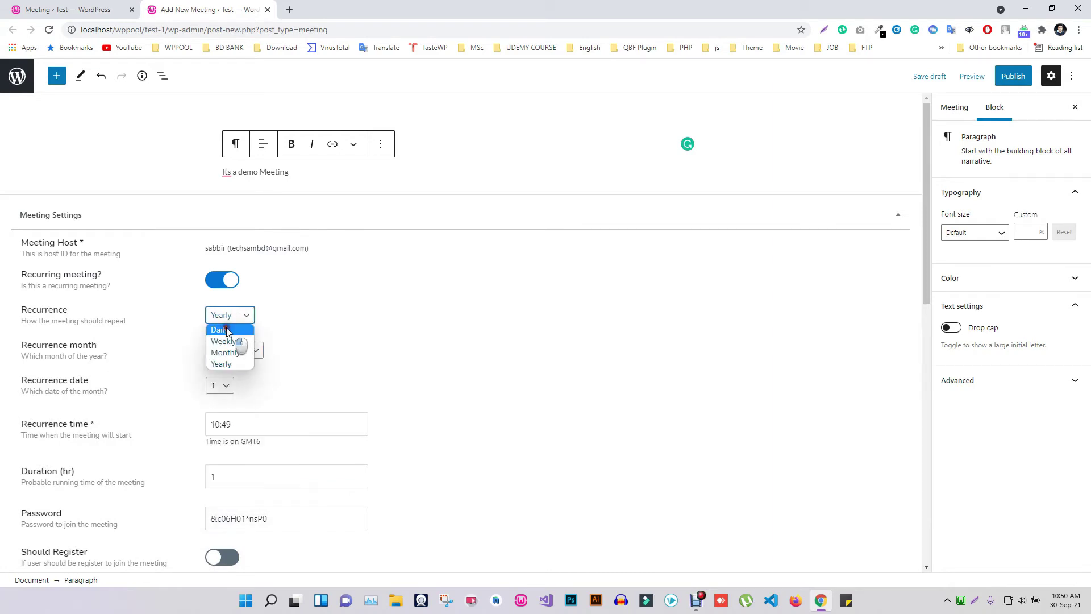
click(220, 330)
Set the meeting to recur Weekly on Monday
click(230, 315)
click(227, 342)
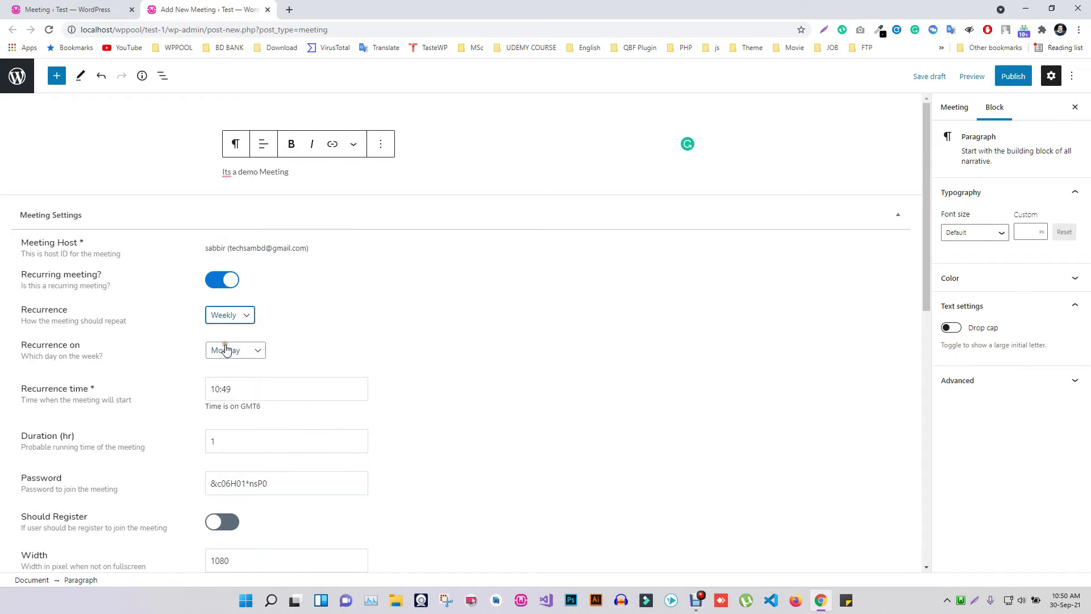
click(230, 350)
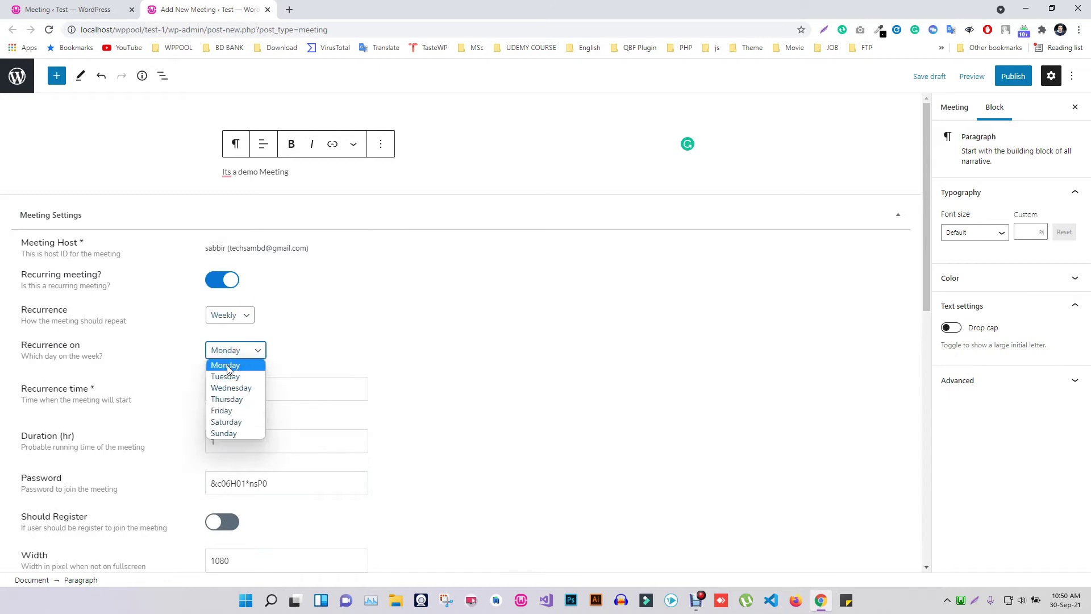
click(226, 365)
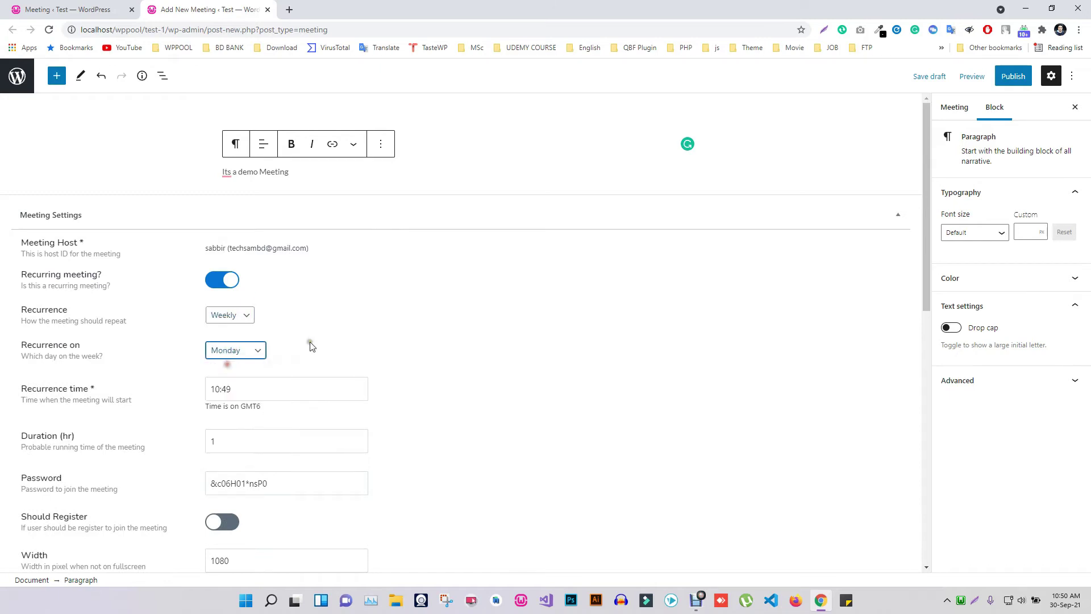
Set the recurrence time to 11:00 and check the time zone noted under it
click(242, 389)
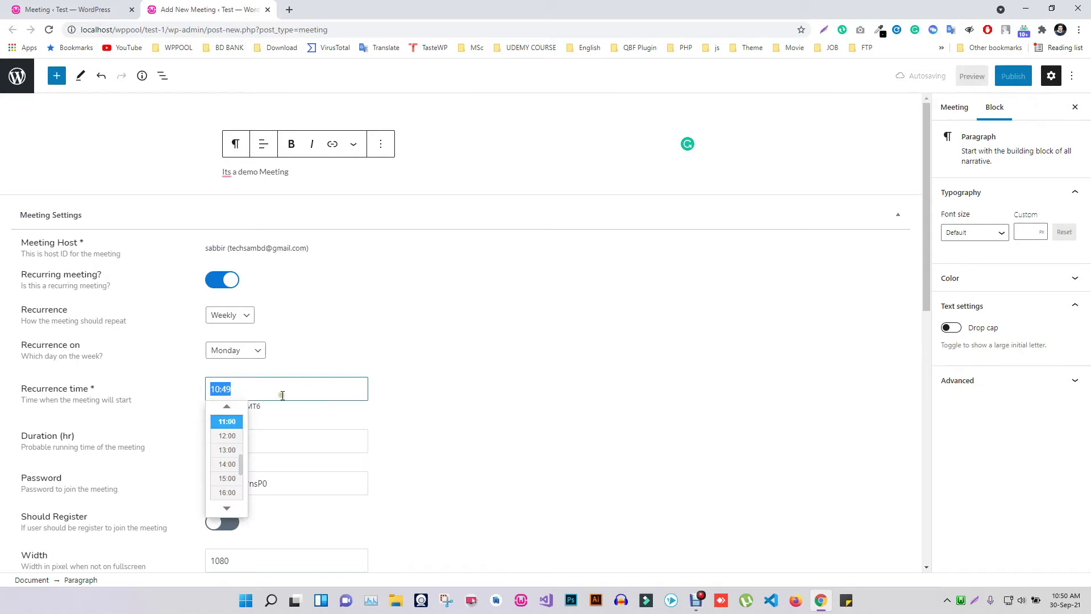
click(228, 424)
click(414, 419)
scroll(406, 421, down, 1)
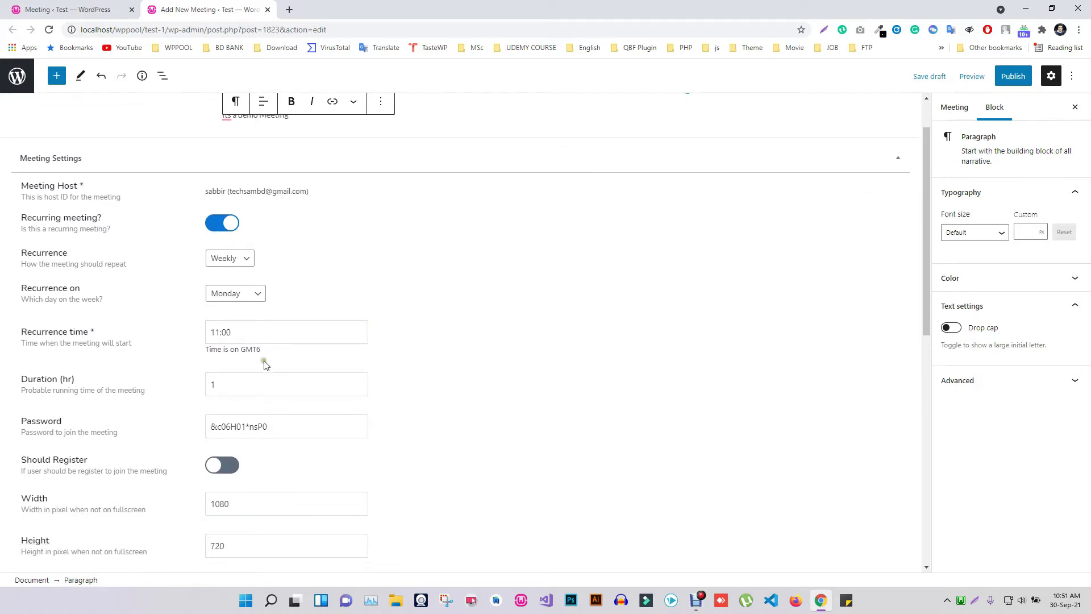
drag(254, 352, 208, 352)
click(226, 350)
Review the remaining meeting settings and publish the meeting
scroll(302, 442, down, 7)
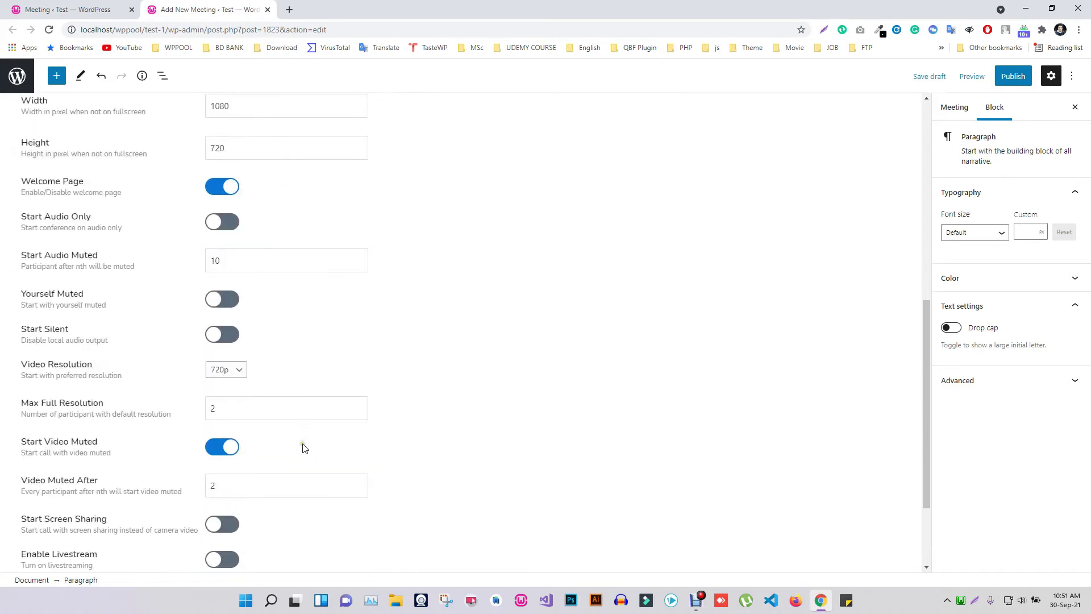
scroll(305, 447, up, 8)
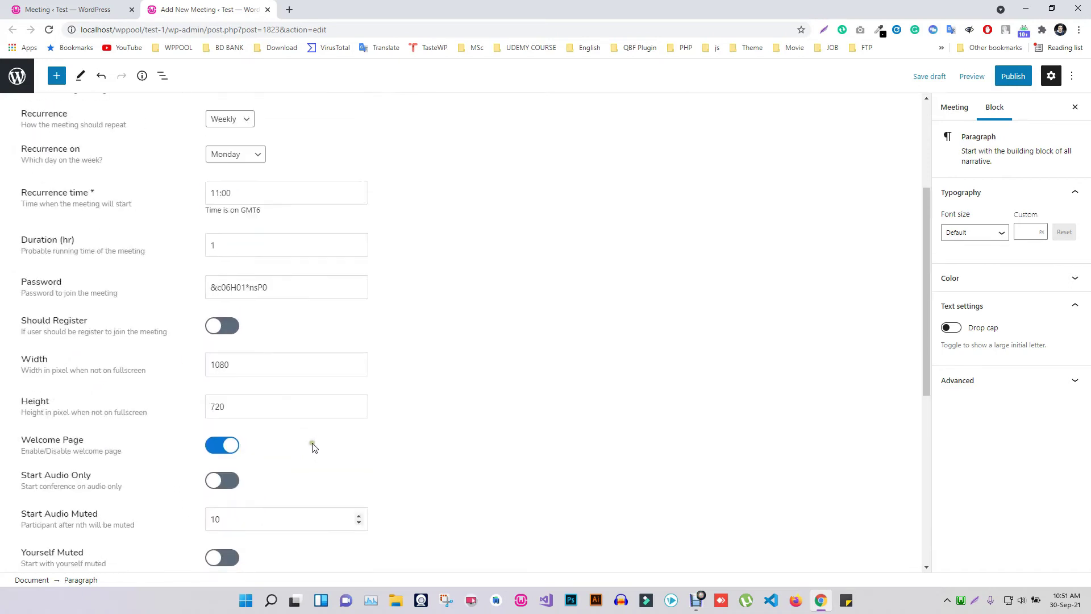
click(1013, 77)
click(972, 76)
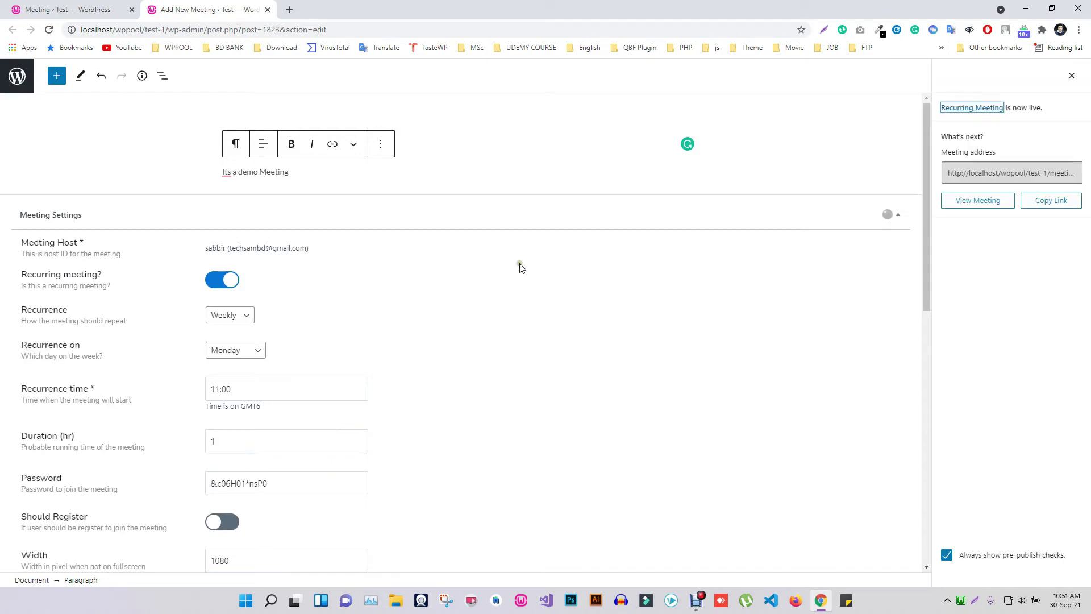
Open the published meeting's page in a new tab and check the countdown to the next meeting
ctrl+click(121, 550)
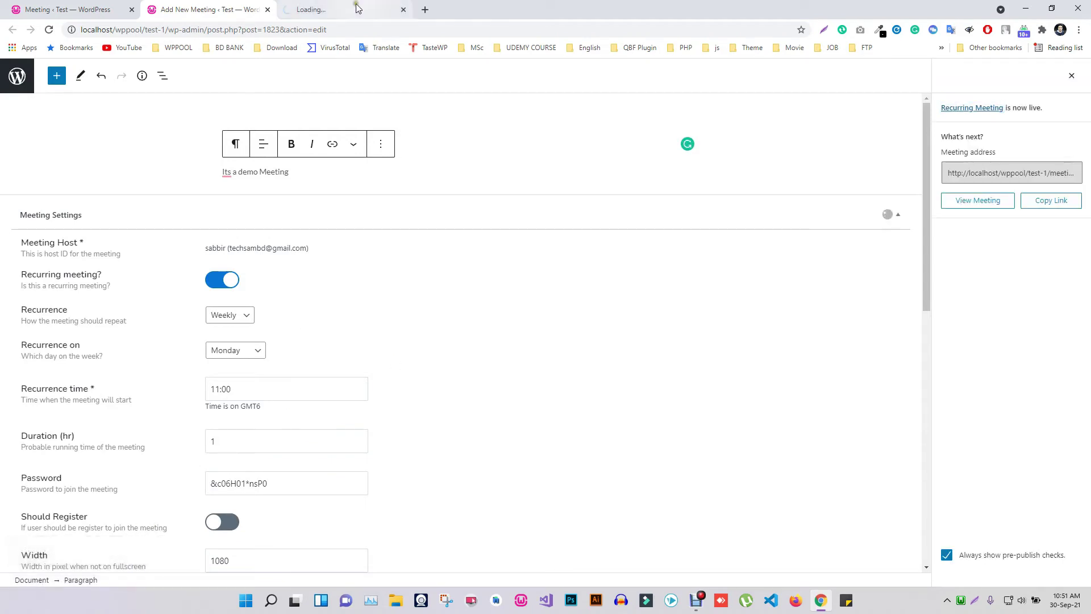
click(357, 12)
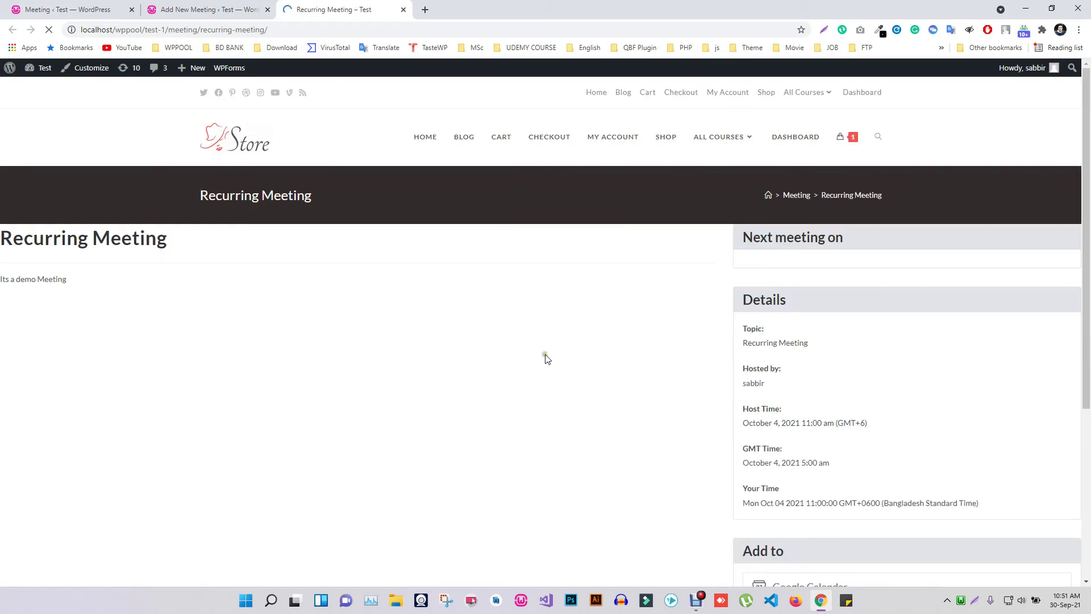
drag(744, 241, 846, 243)
drag(746, 265, 989, 302)
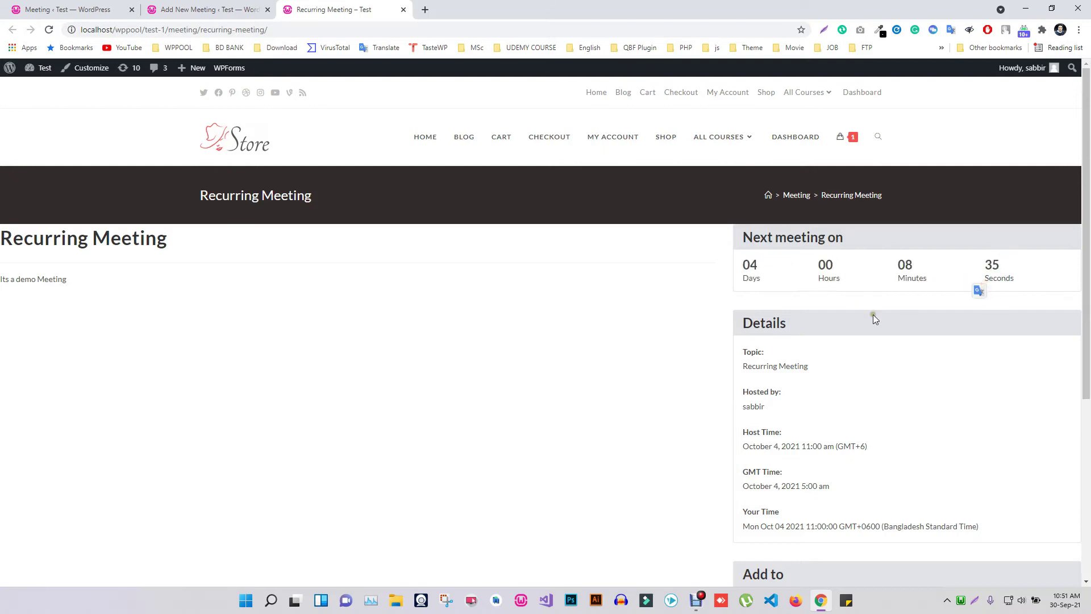
Back in the meeting editor, change the weekly recurrence day to Thursday and update the meeting
click(200, 7)
click(235, 349)
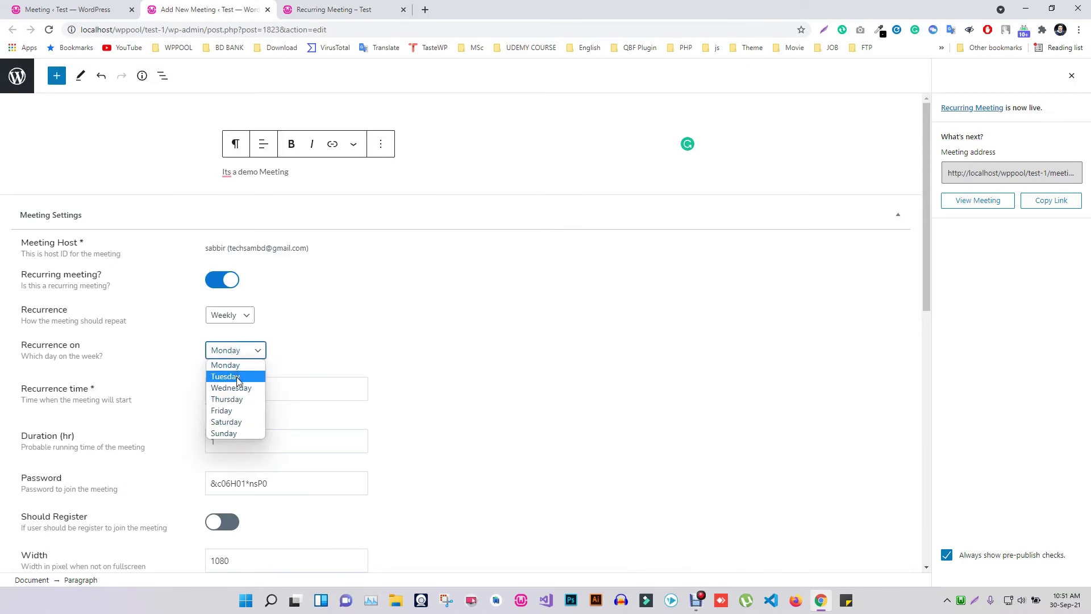
click(233, 399)
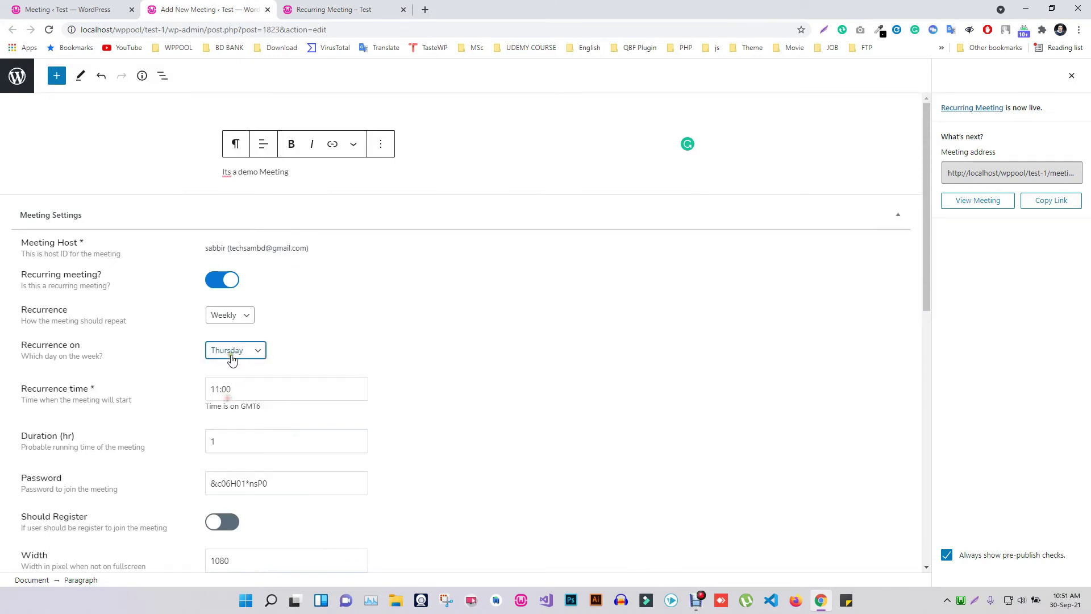
click(1073, 80)
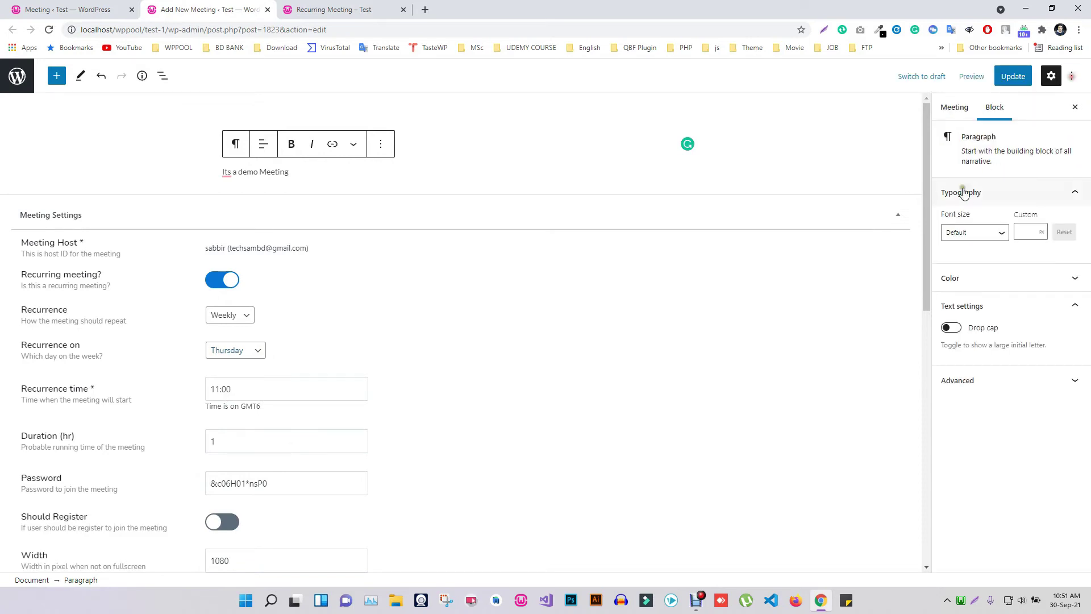
click(1007, 76)
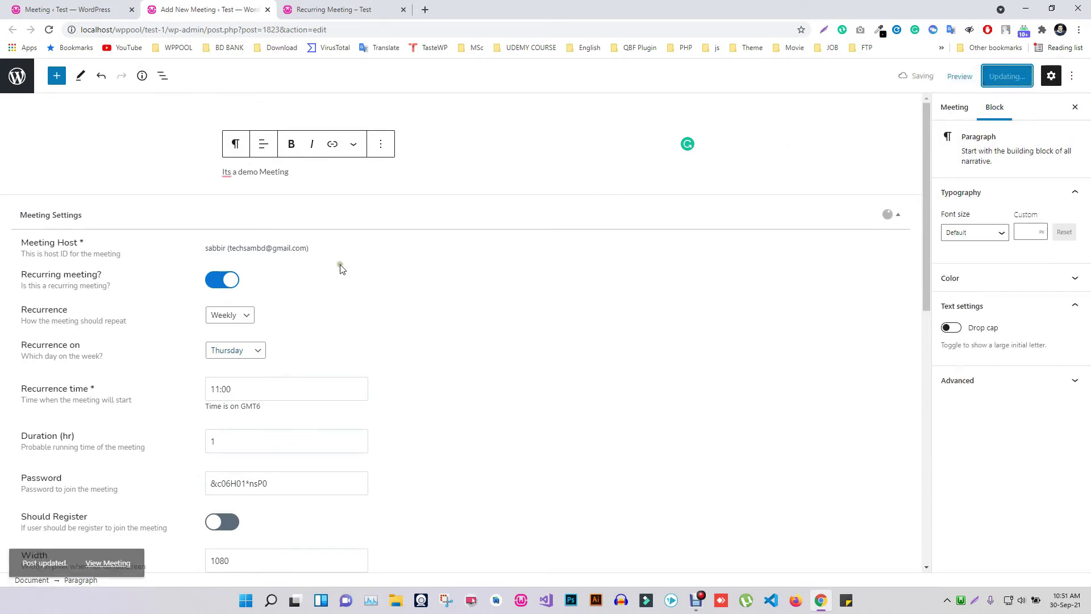
Open the updated meeting's page in a new tab, close the outdated one, and check the countdown to the next meeting
middle_click(110, 550)
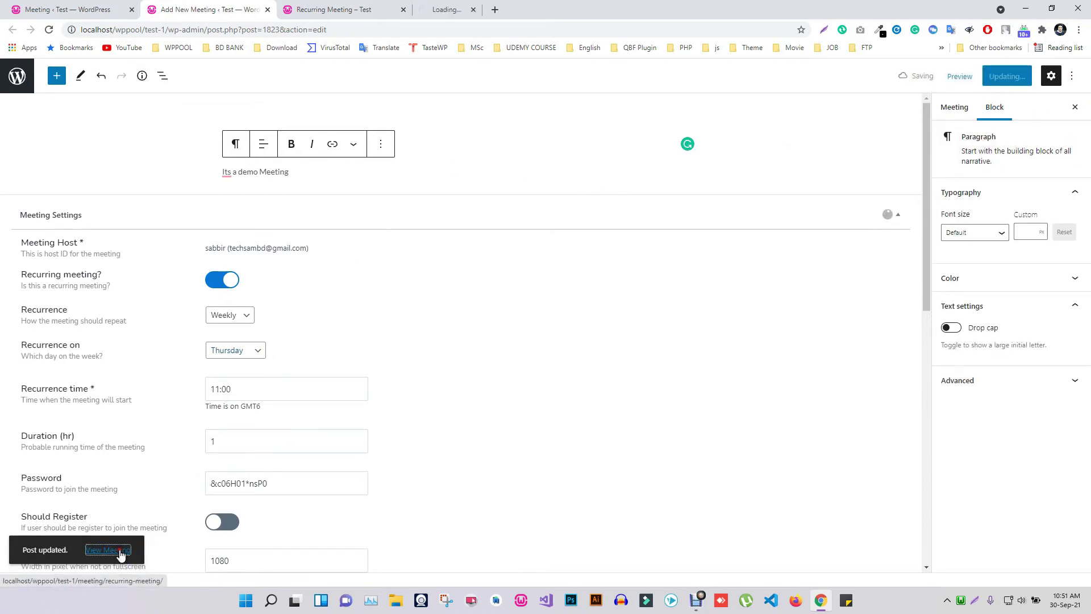
click(451, 8)
click(404, 16)
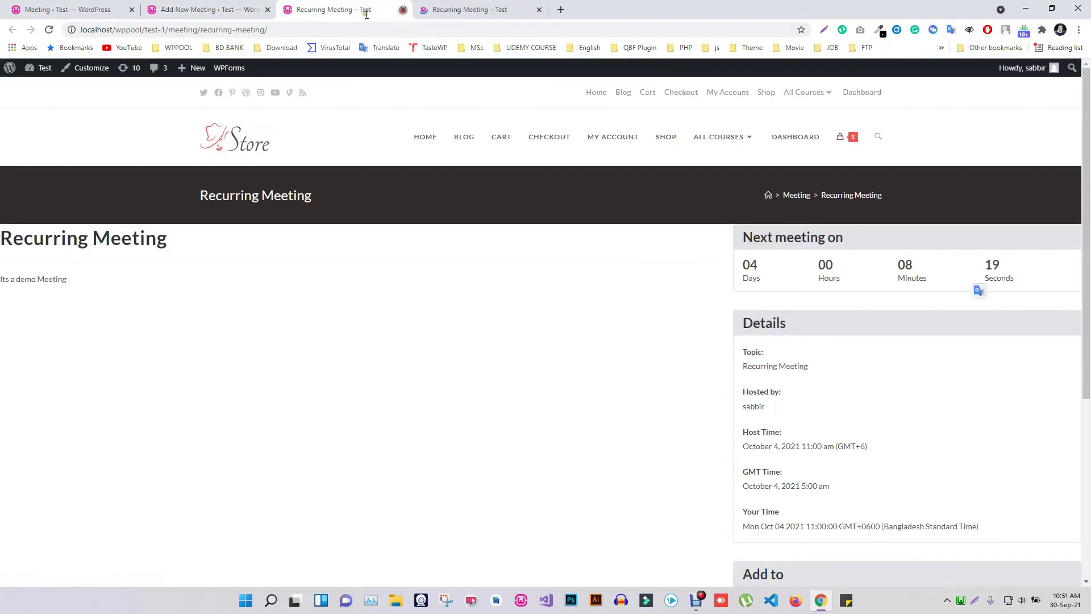
click(403, 11)
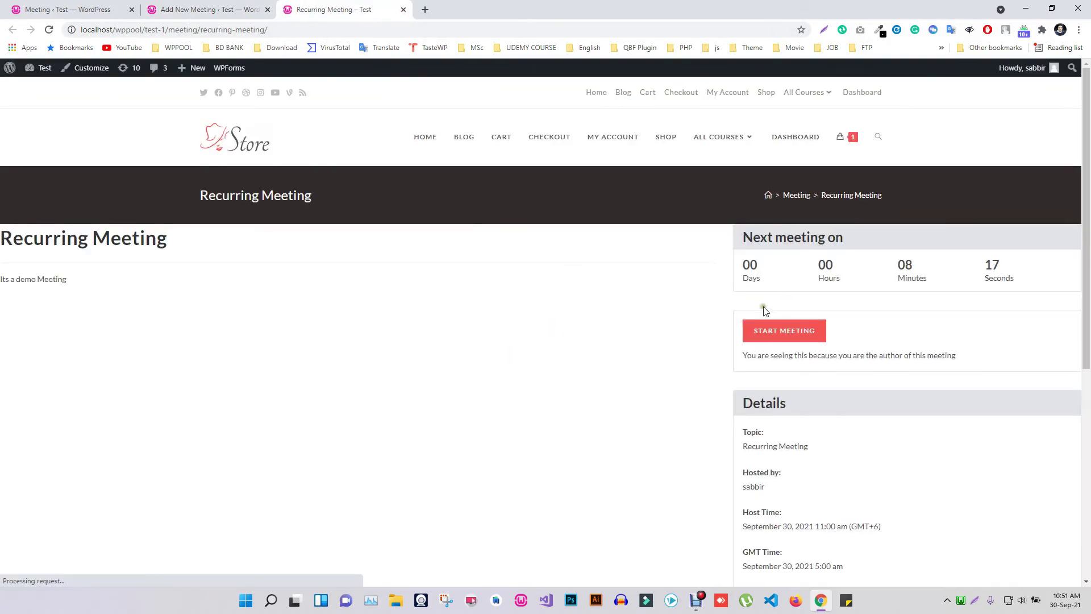
drag(739, 260, 1016, 278)
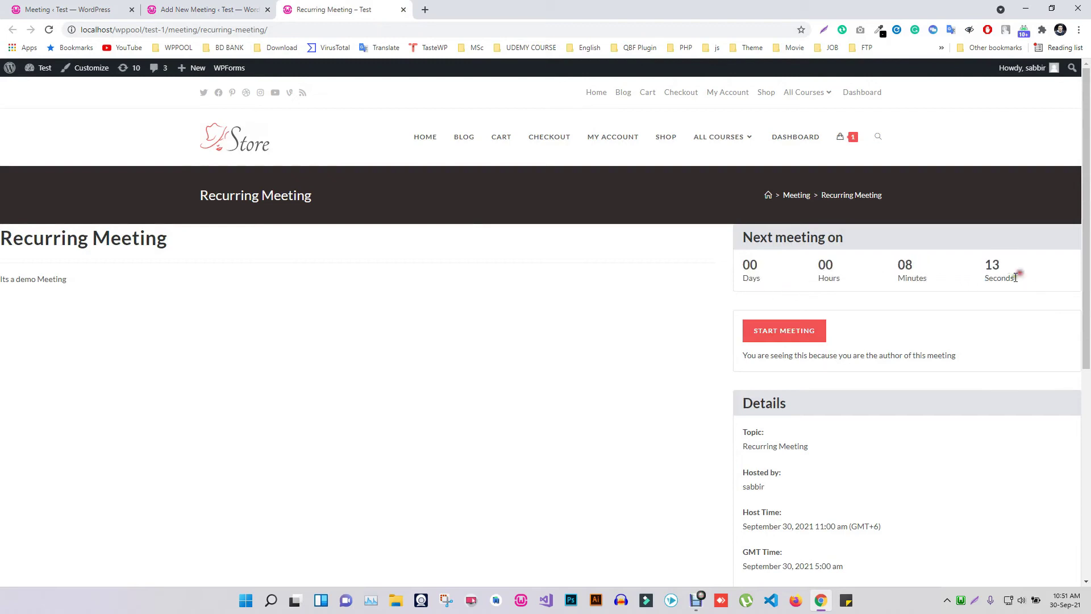
Compare the recurrence time in the meeting editor with the current date and time, and return to the meeting's page
click(219, 10)
click(232, 400)
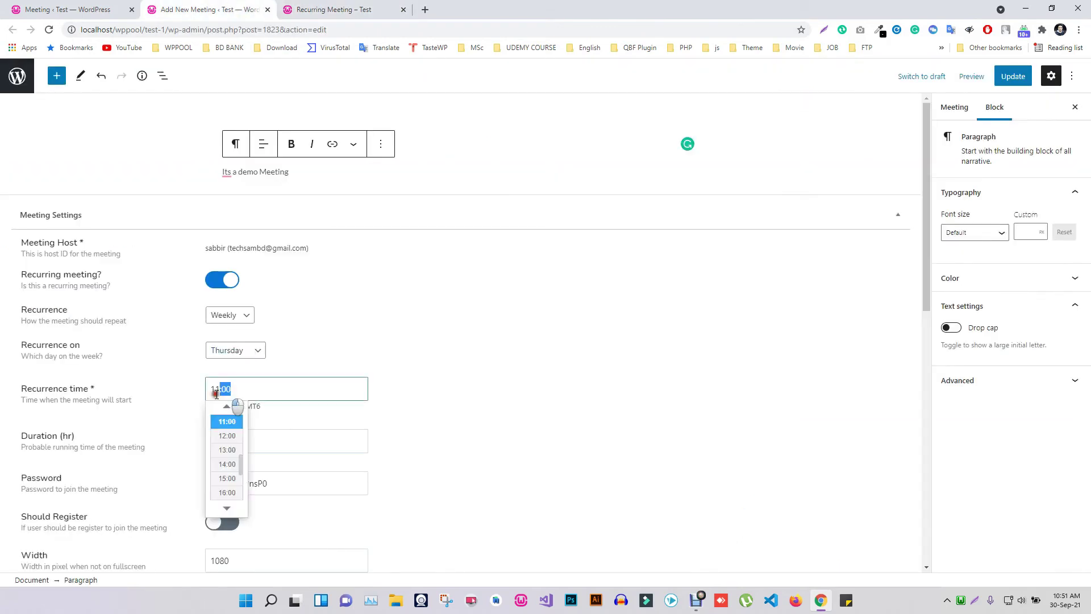
click(298, 367)
mouse_move(1055, 598)
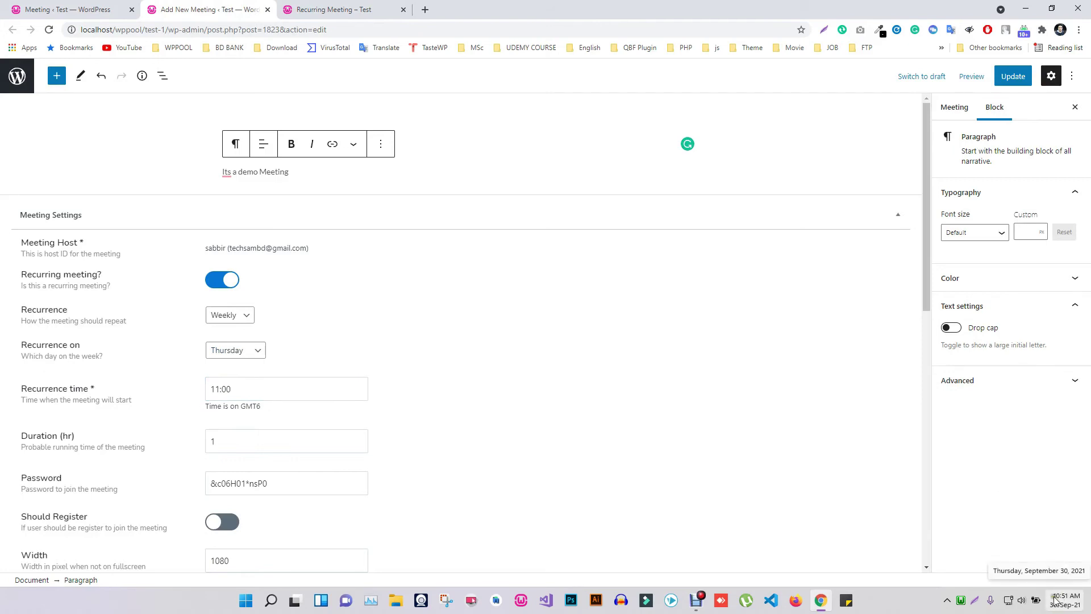
key(ctrl+Tab)
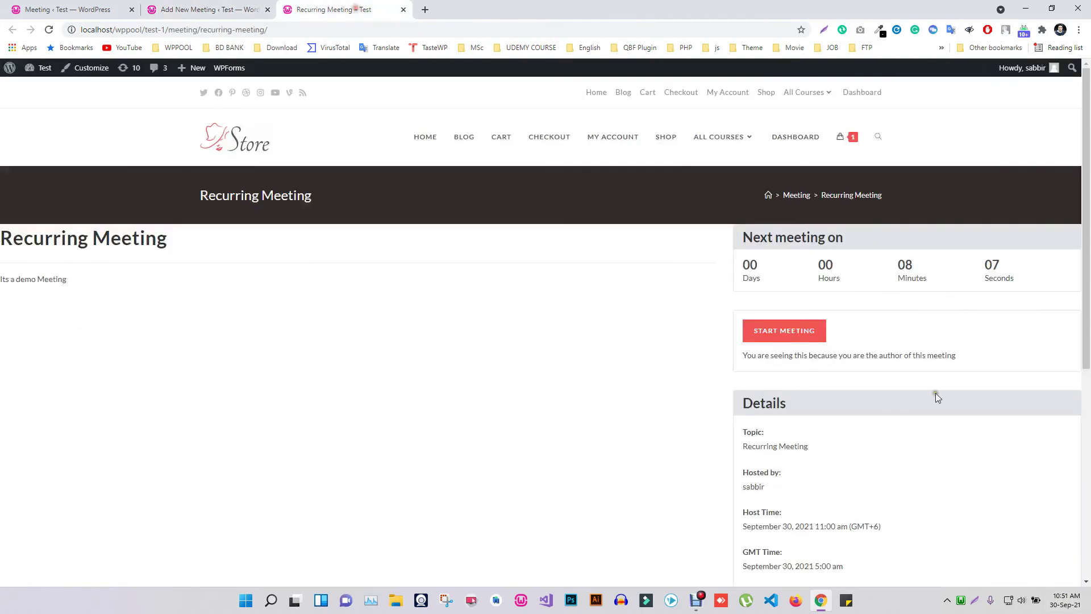
Open the meeting's page in a new incognito window and check the countdown a visitor sees
click(277, 29)
key(ctrl+c)
click(1079, 29)
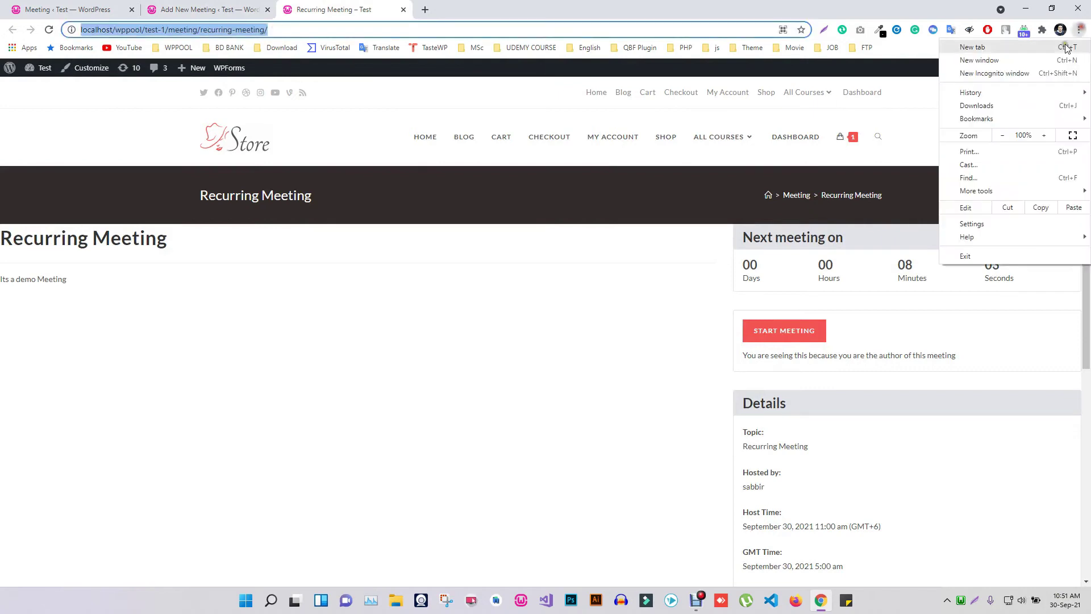
click(1018, 71)
key(ctrl+v)
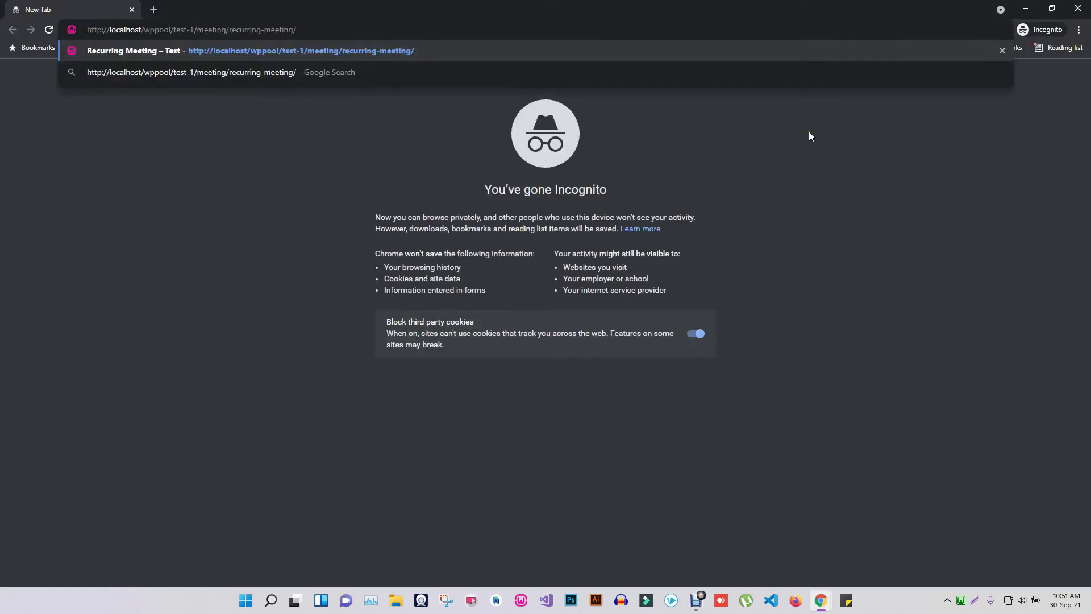
key(Return)
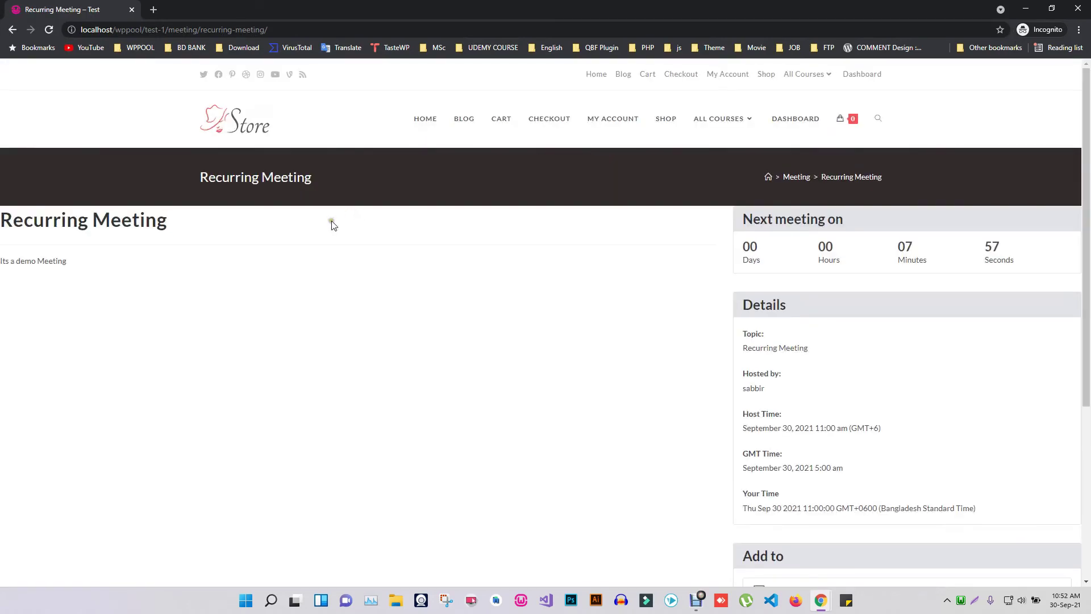
scroll(384, 343, down, 1)
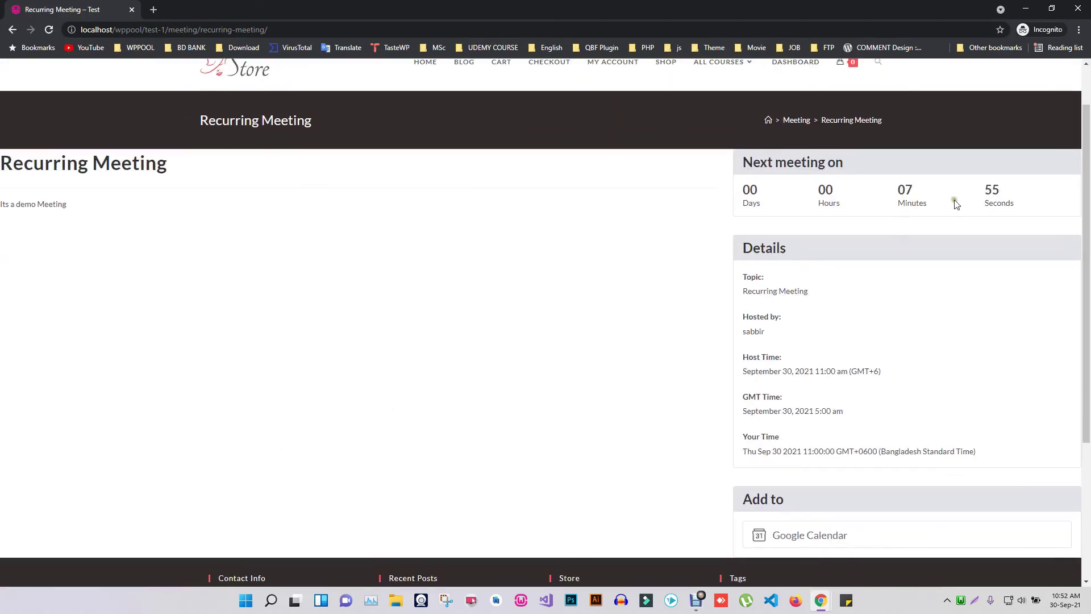
drag(899, 189, 1016, 205)
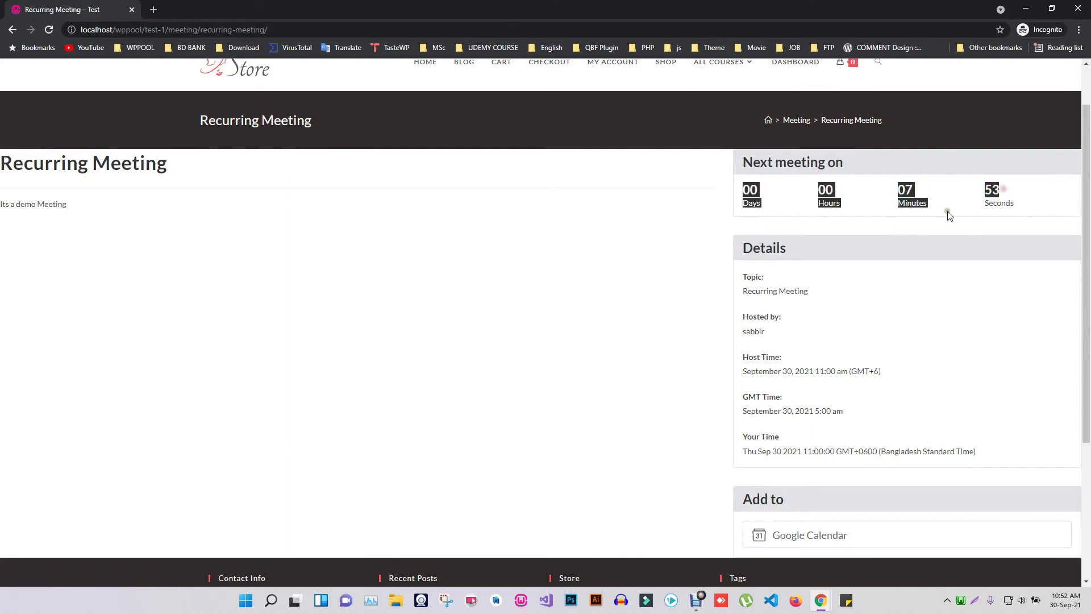
click(453, 267)
Back in the logged-in window, start the meeting as its author and check its status on the page
key(alt+Tab)
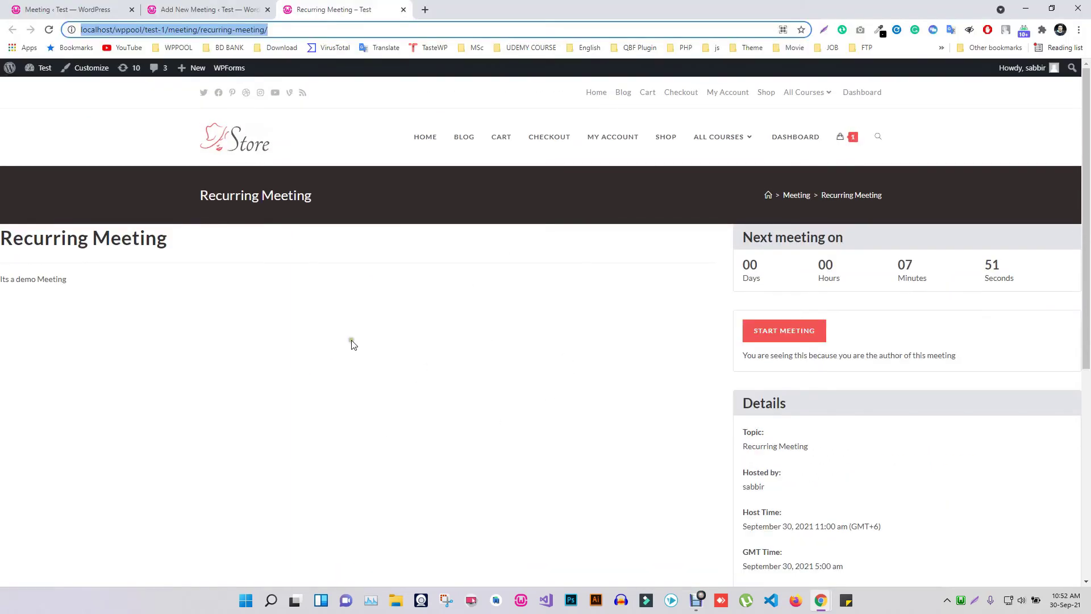
click(788, 335)
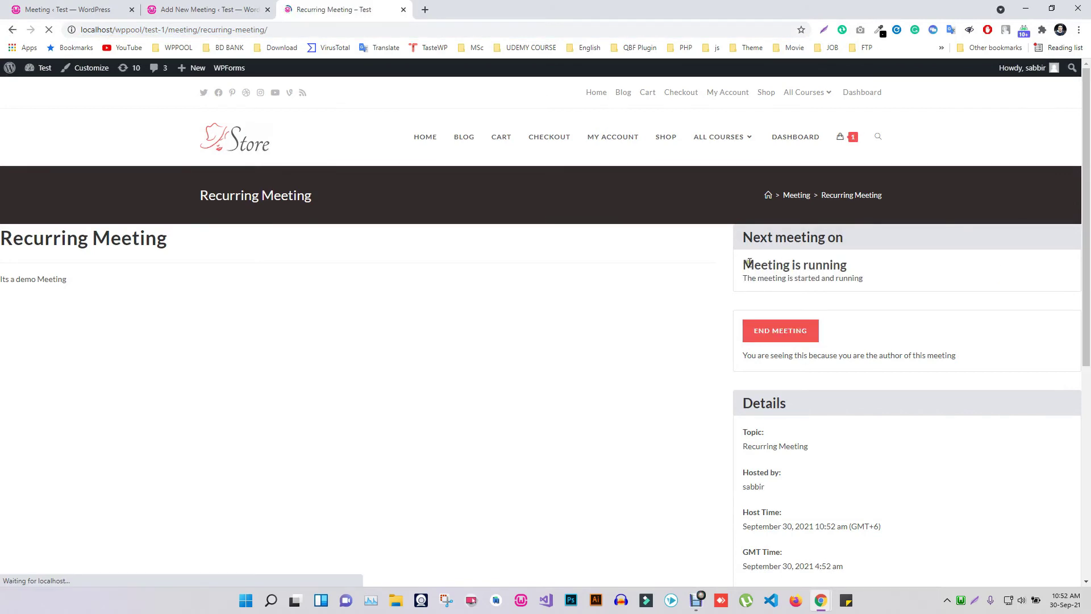
drag(747, 262, 858, 283)
click(811, 298)
scroll(426, 369, down, 1)
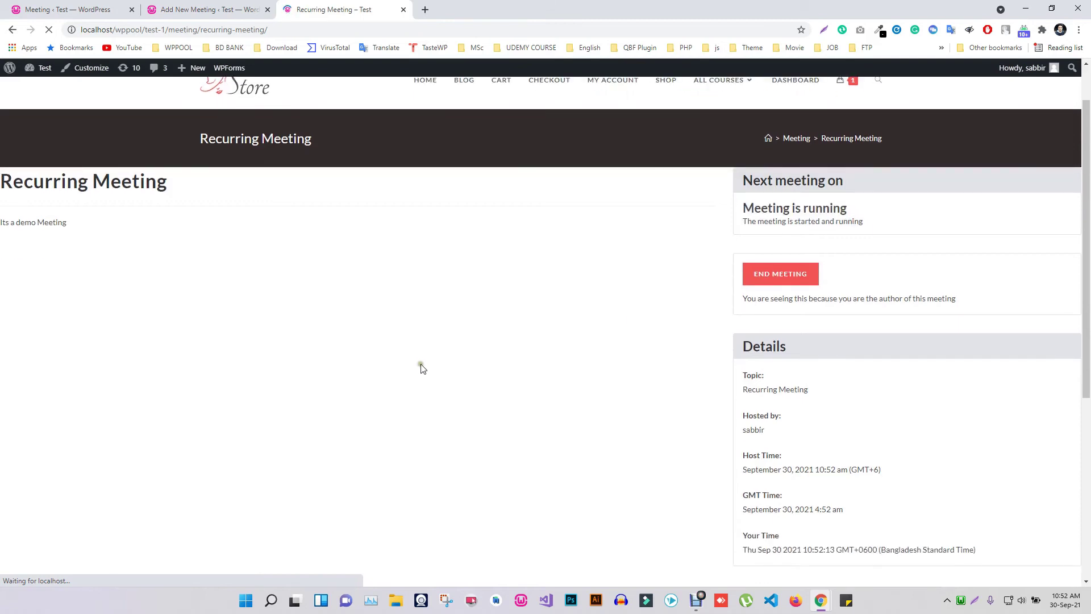
scroll(207, 407, down, 1)
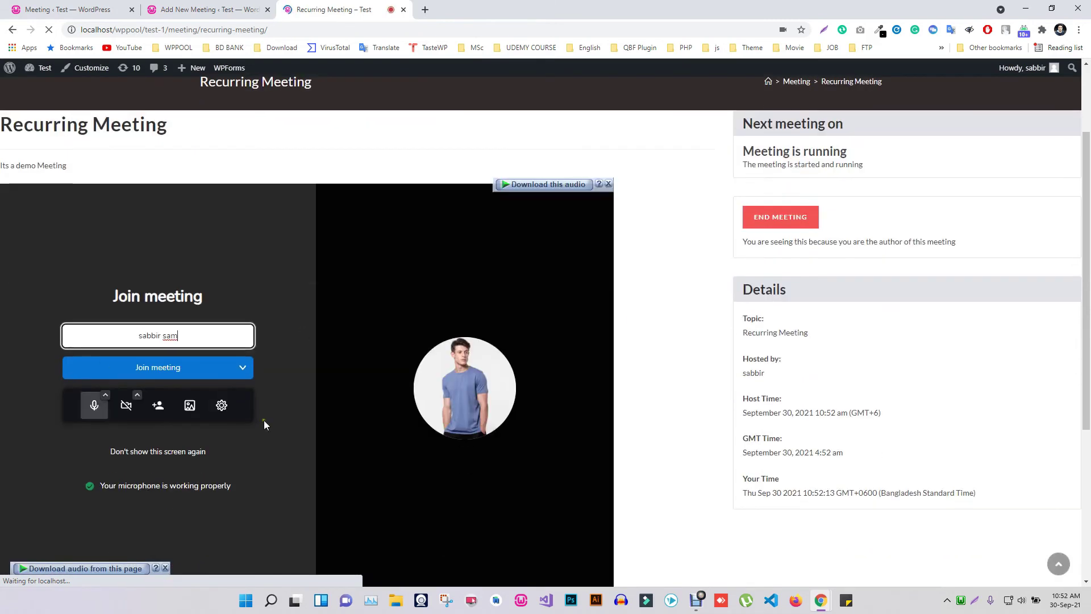
Shorten the display name to the first name only and join the meeting
drag(163, 336, 196, 336)
key(BackSpace)
click(184, 373)
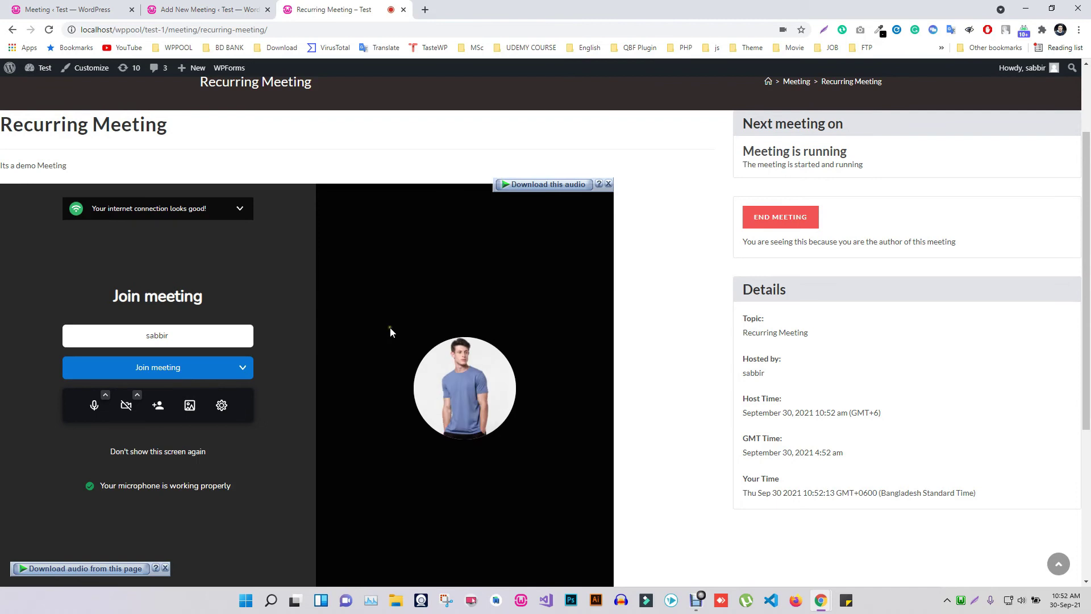
scroll(390, 326, down, 1)
click(152, 312)
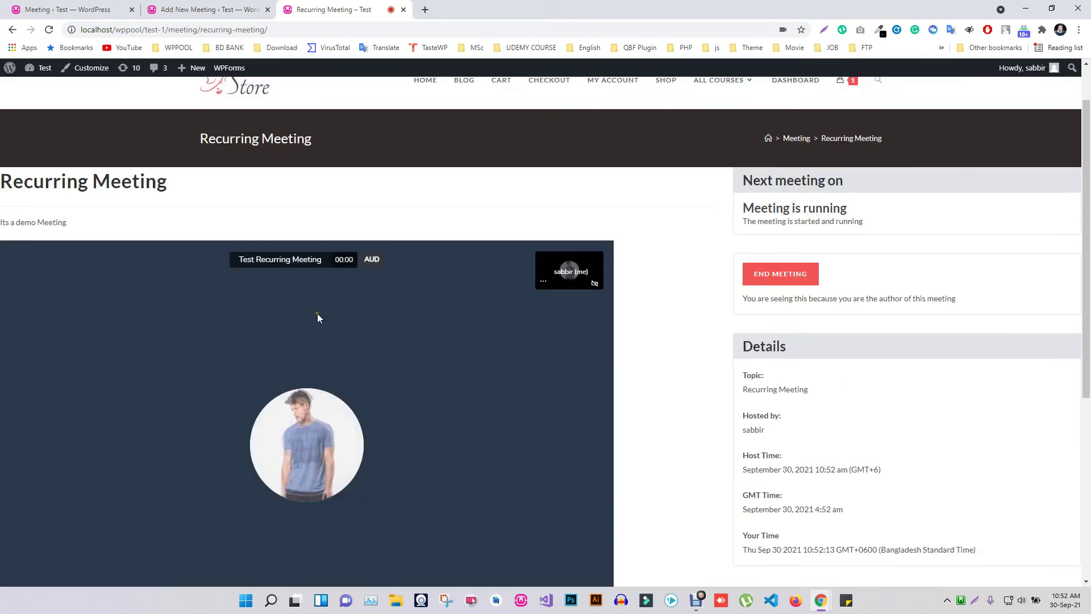
scroll(301, 415, down, 1)
Reload the meeting's page in the incognito window, check the meeting status, and allow microphone access
key(alt+Tab)
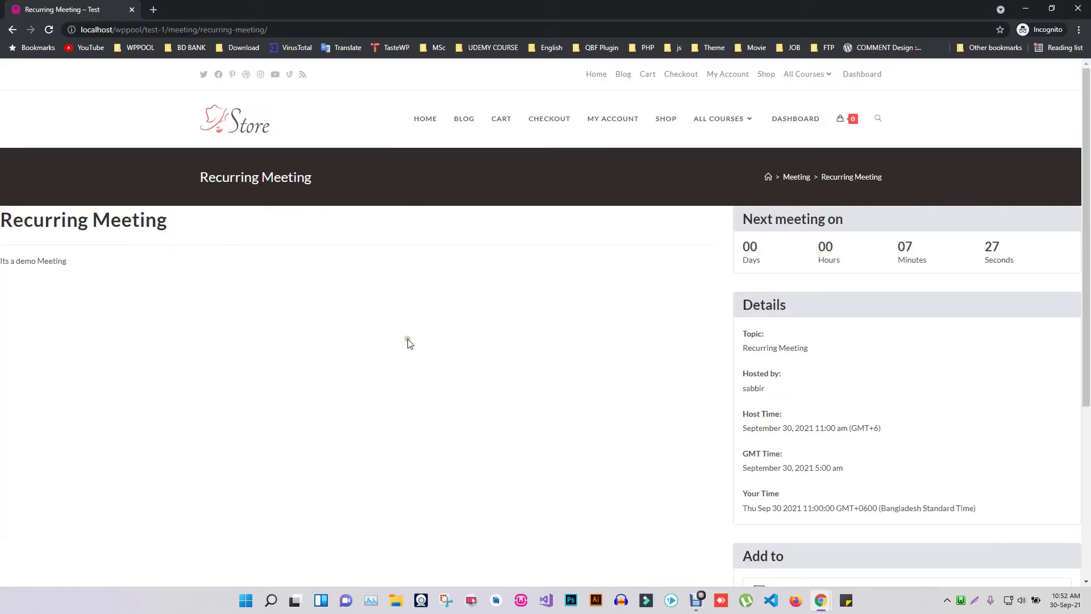
click(48, 29)
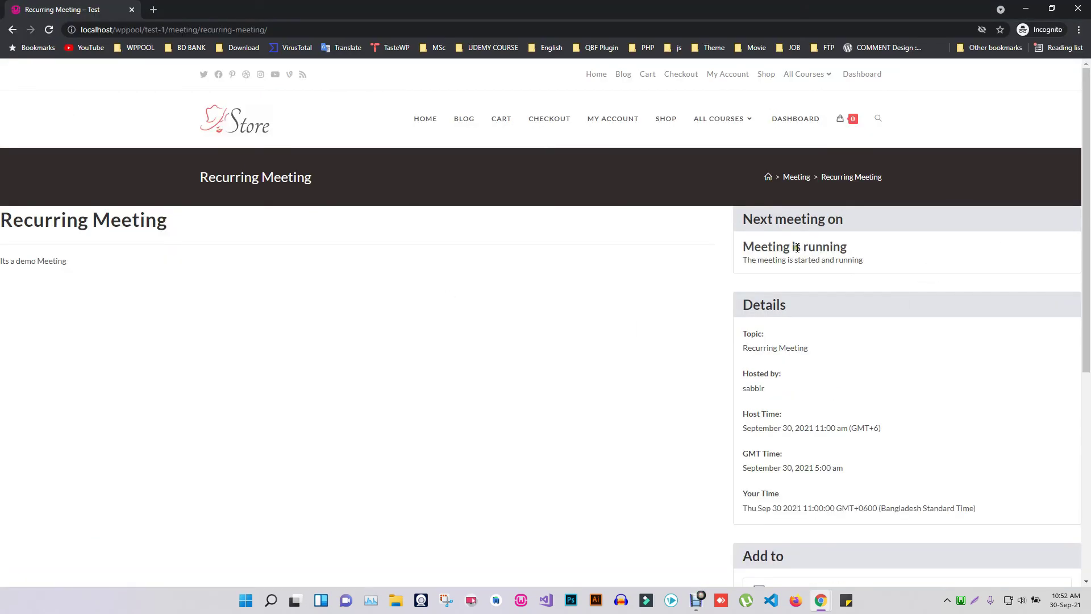
drag(736, 246, 867, 255)
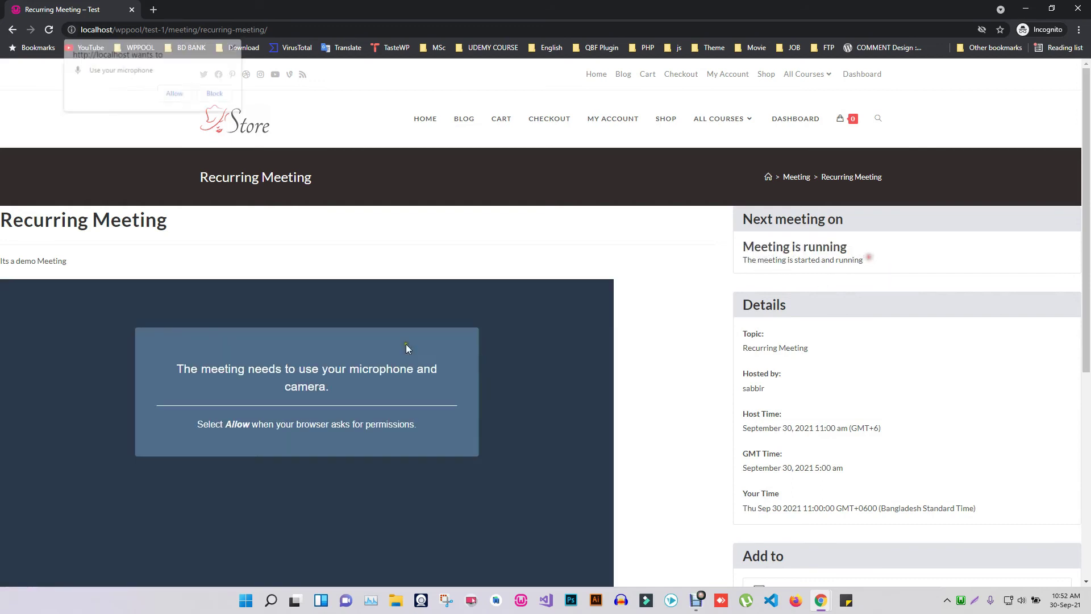
scroll(405, 348, down, 2)
click(173, 93)
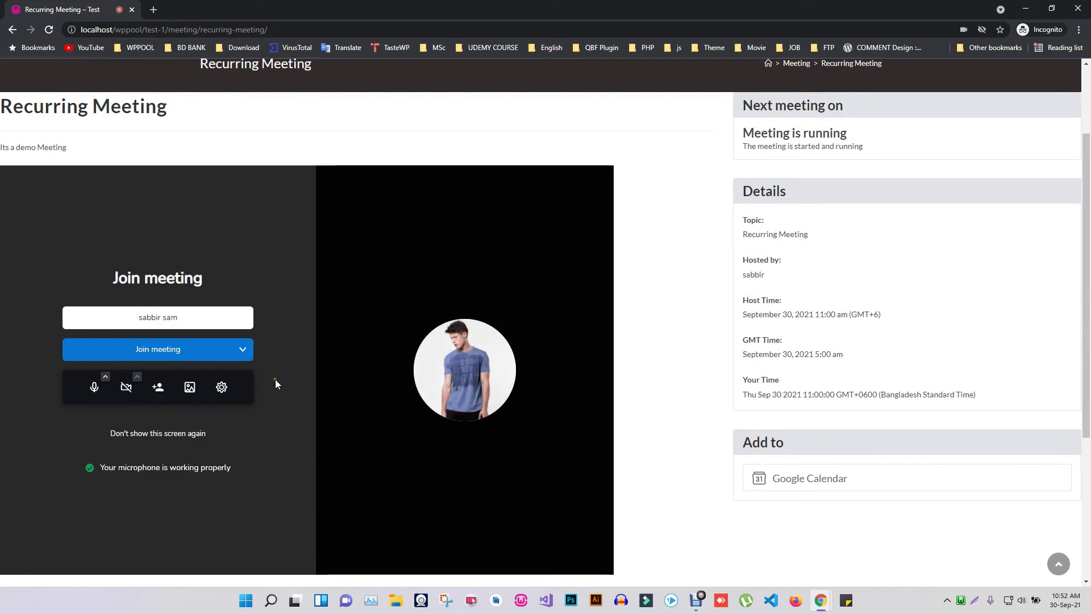
End the running meeting from the author's page and compare its countdown with the recurrence settings in the editor
scroll(475, 460, down, 2)
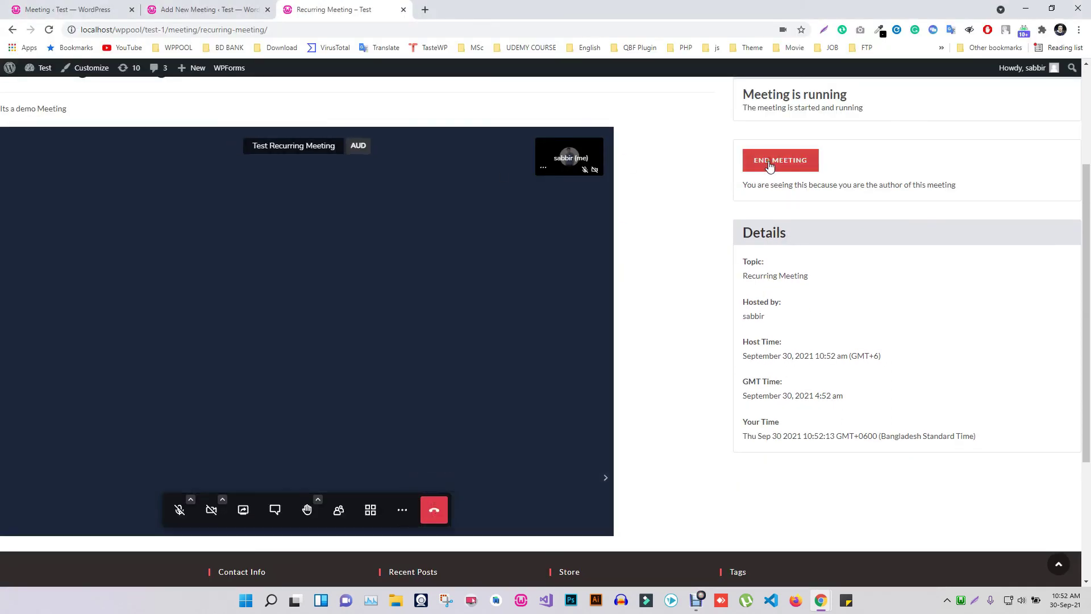
click(782, 165)
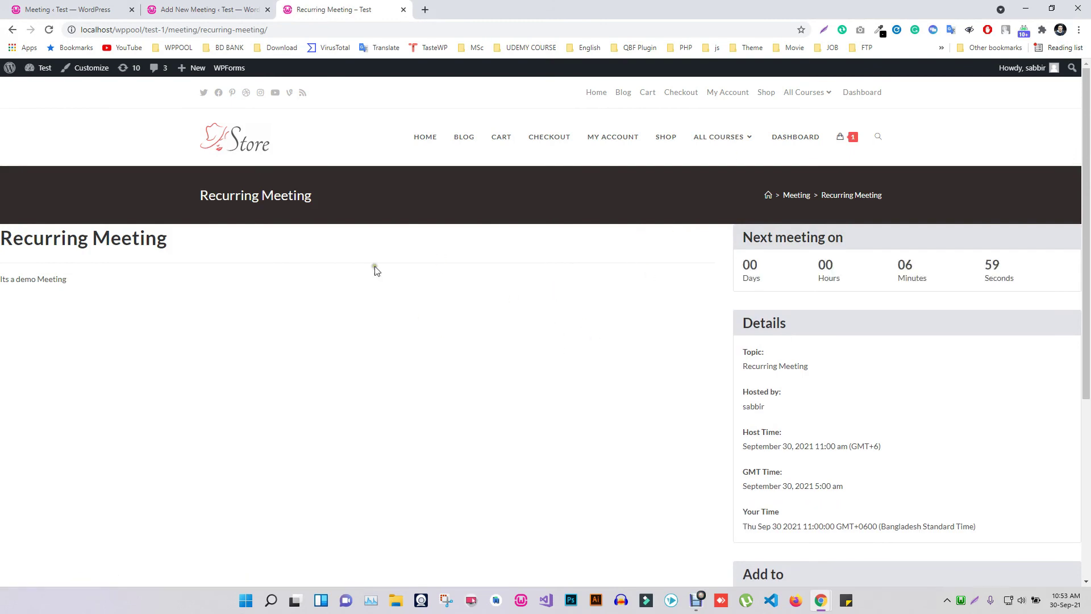
click(207, 10)
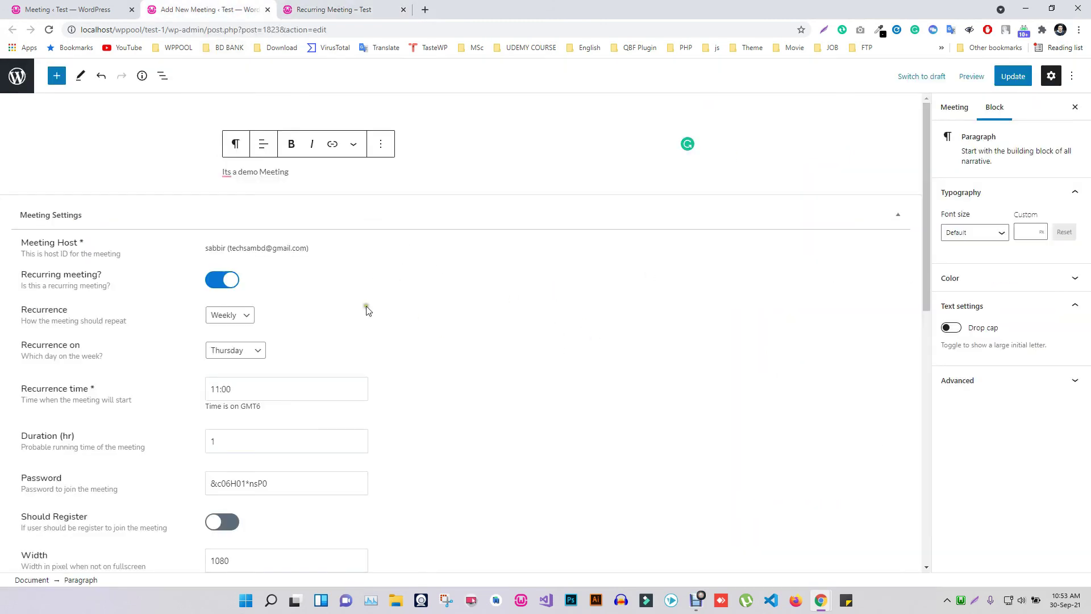
click(348, 10)
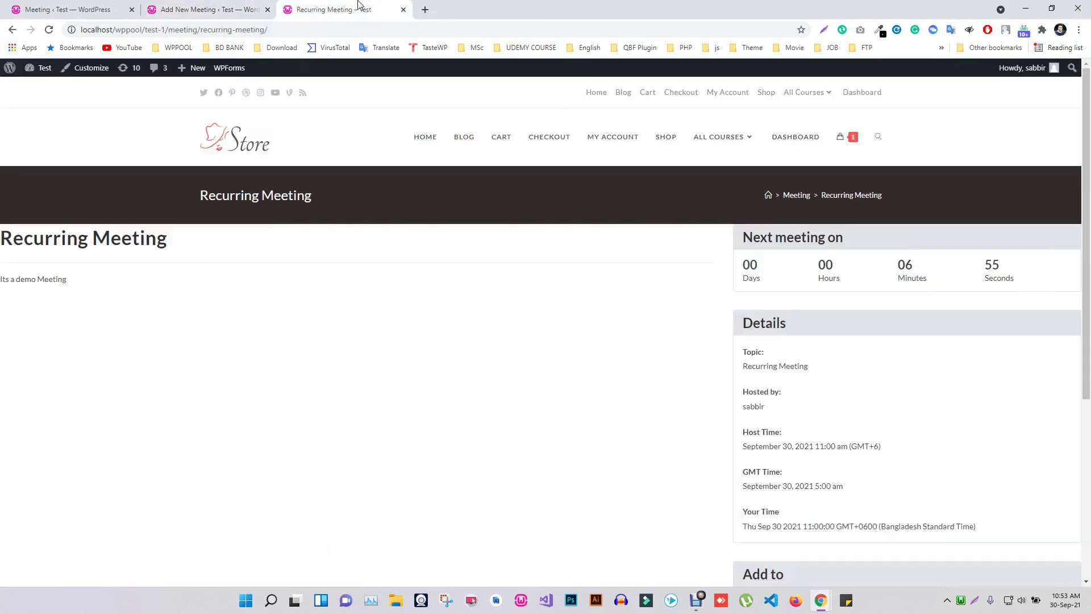
Reopen the meeting's page in a new incognito tab using its copied address, and close the outdated tab
click(293, 28)
key(ctrl+c)
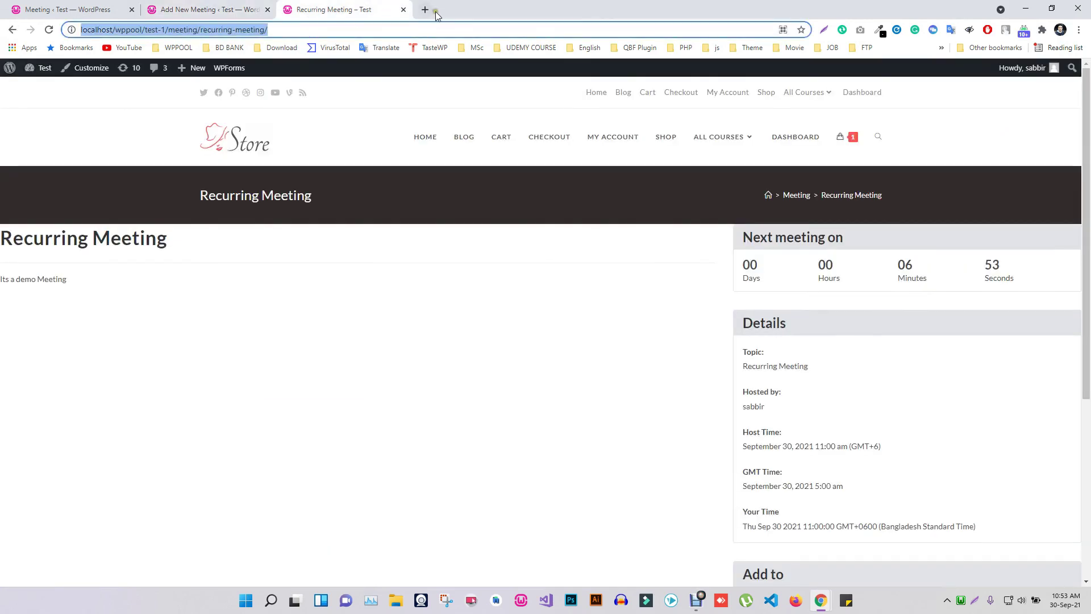
key(alt+Tab)
click(153, 9)
key(ctrl+v)
key(Return)
click(132, 10)
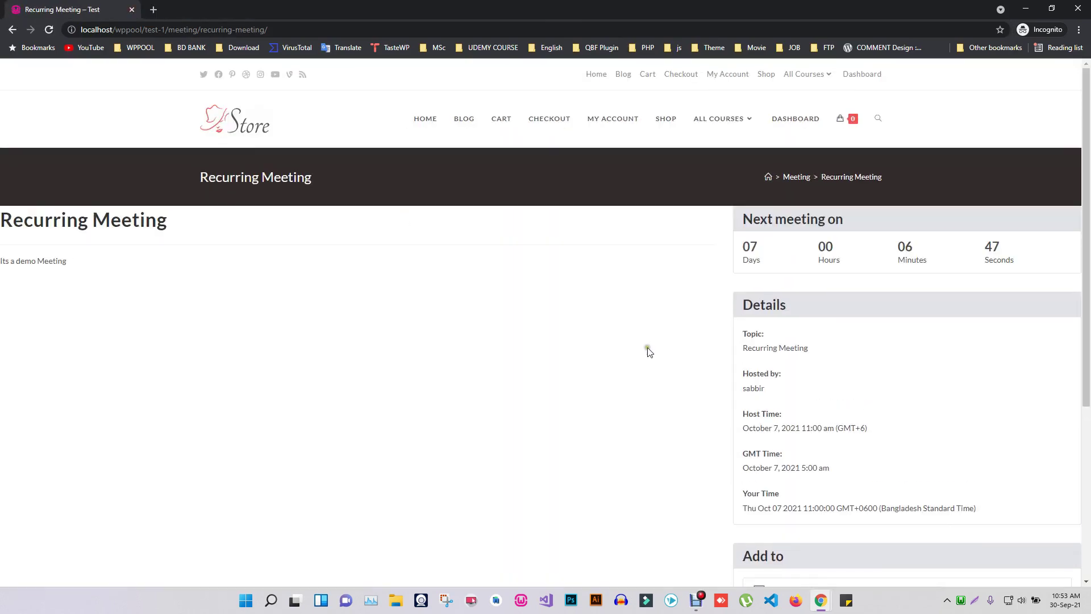
Check the countdown to the next weekly meeting on the visitor's page
drag(748, 222, 845, 220)
click(847, 220)
drag(743, 245, 1017, 250)
click(867, 246)
click(1017, 252)
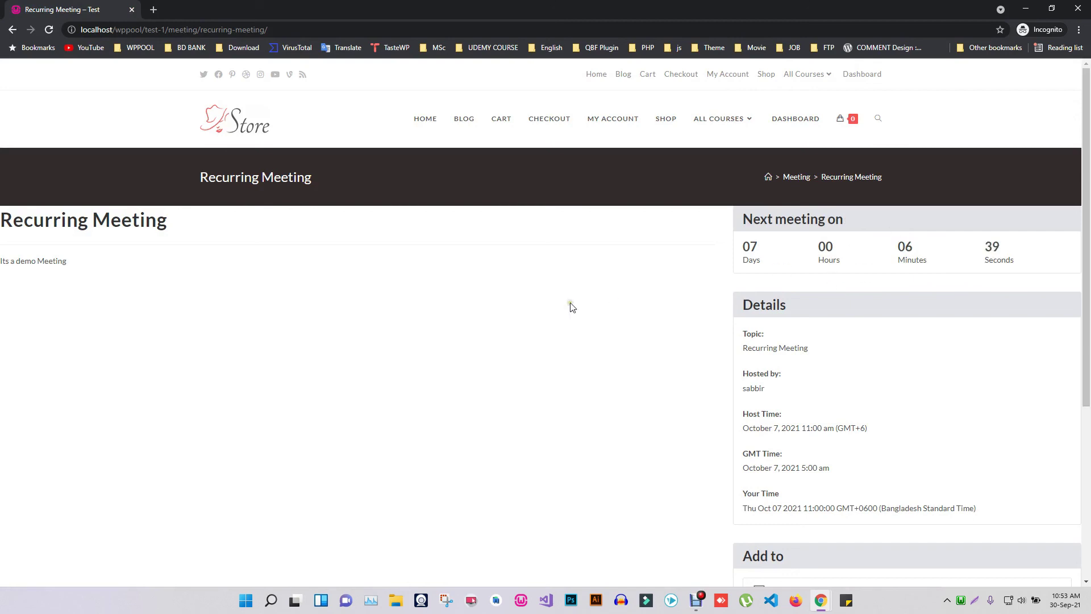